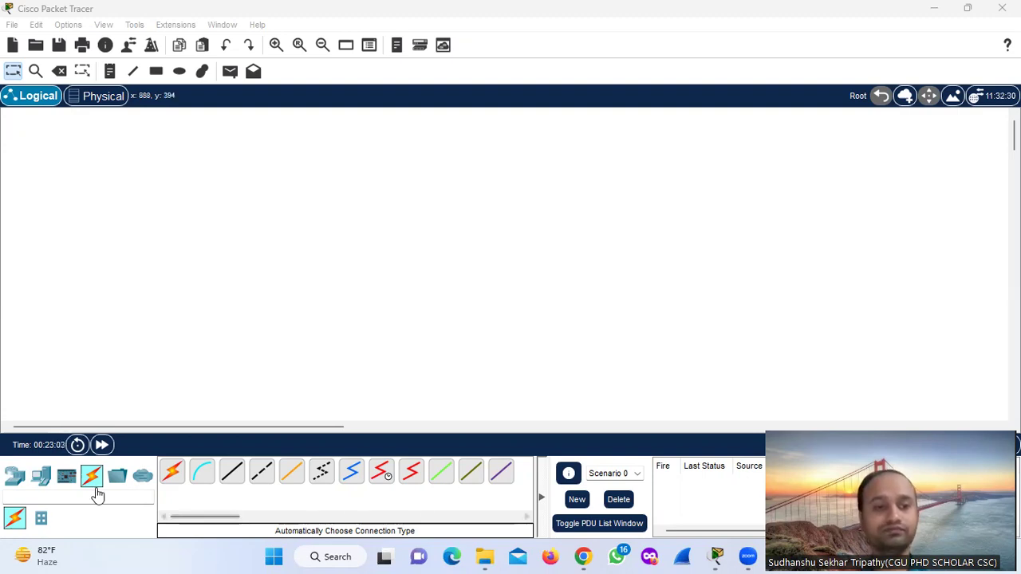
Step: Place a PT-Switch in the workspace and move it to the middle of the canvas
left_click(15, 479)
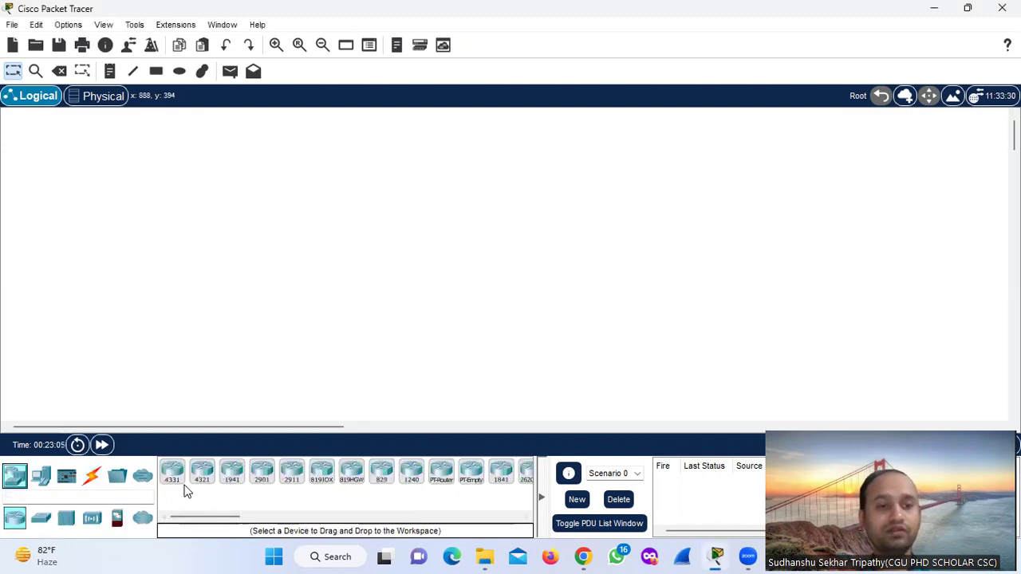
left_click(40, 523)
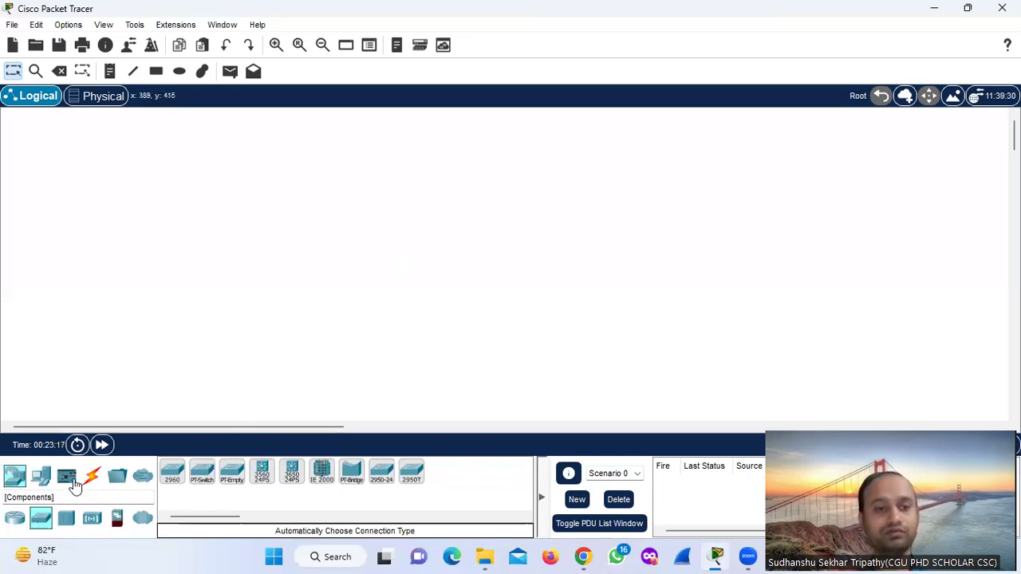
left_click(200, 478)
left_click(445, 138)
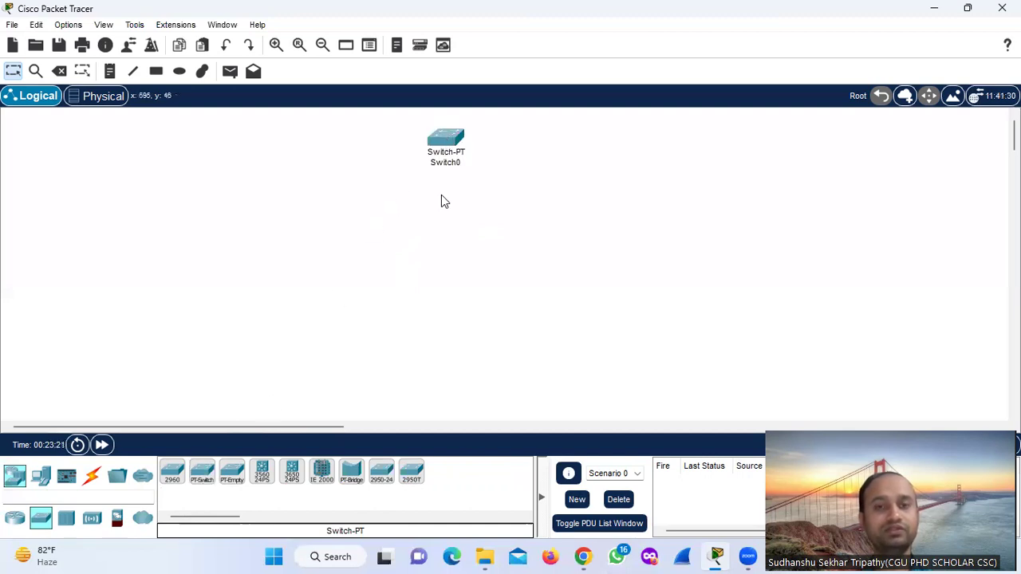
left_click_drag(445, 155, 463, 243)
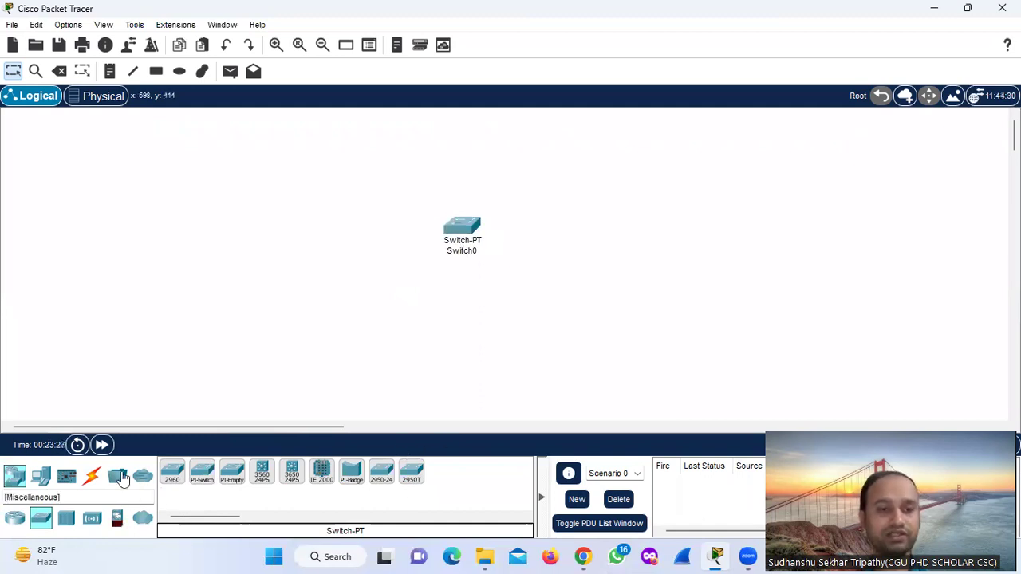
Step: Place six PCs around the switch, spaced on all sides of it
left_click(40, 477)
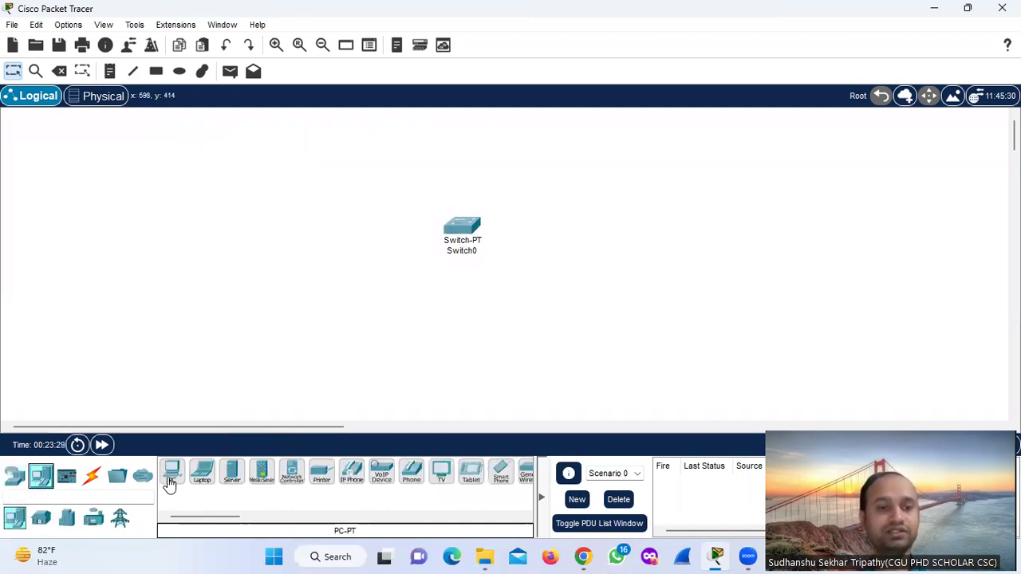
left_click(170, 479)
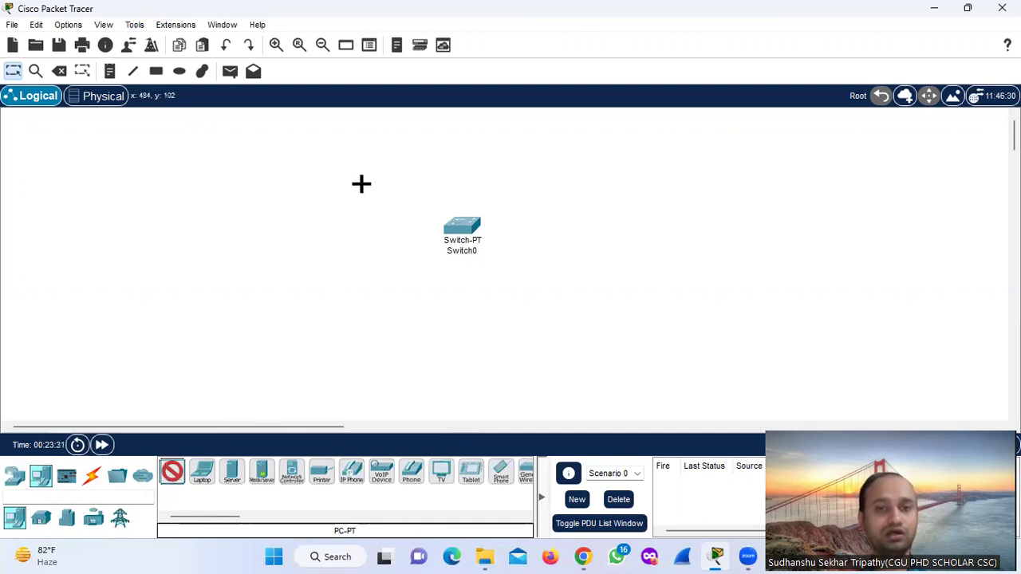
left_click(361, 185)
left_click(170, 472)
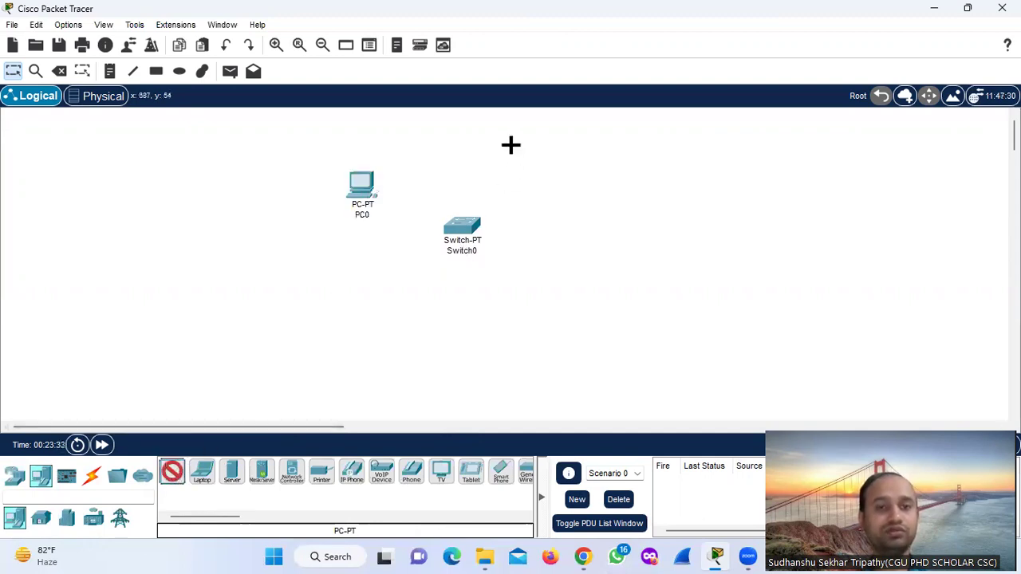
left_click(473, 173)
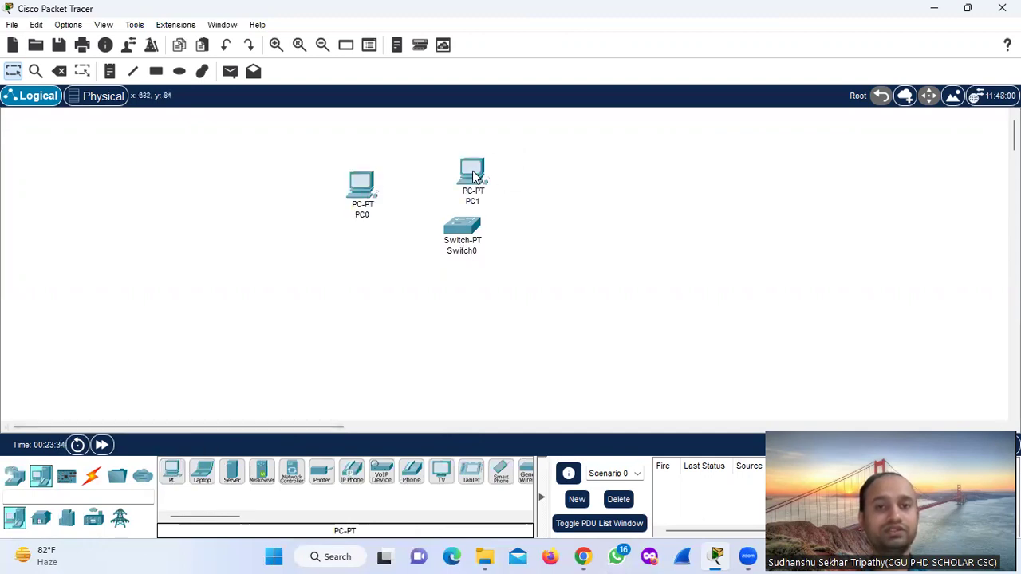
left_click(171, 473)
left_click(539, 209)
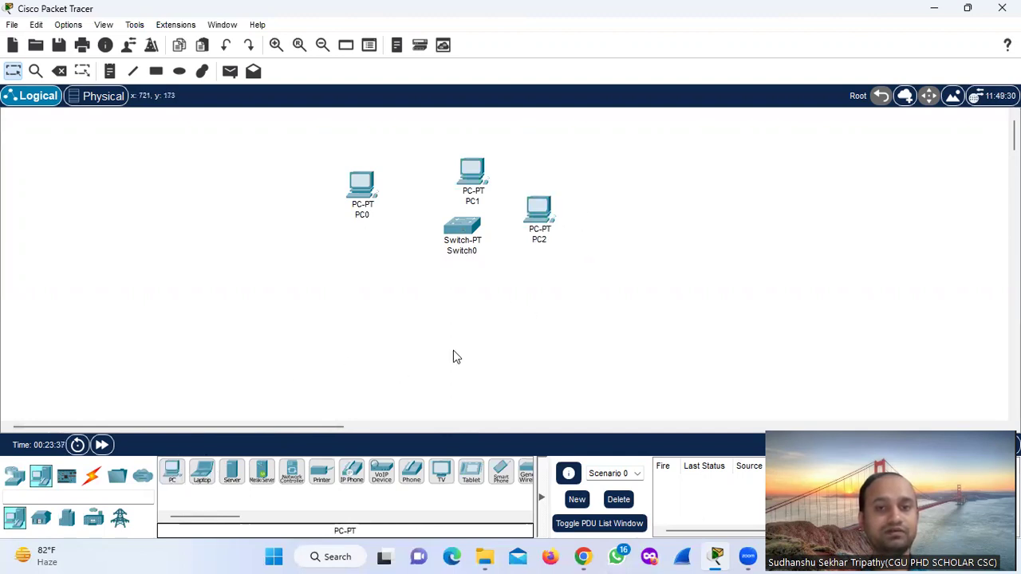
left_click(173, 478)
left_click(479, 294)
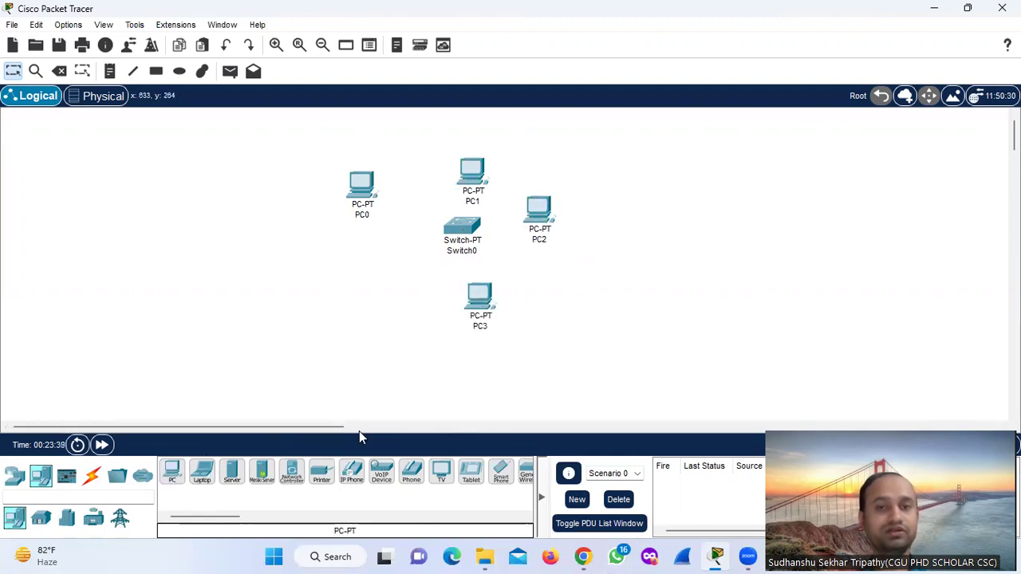
left_click(171, 478)
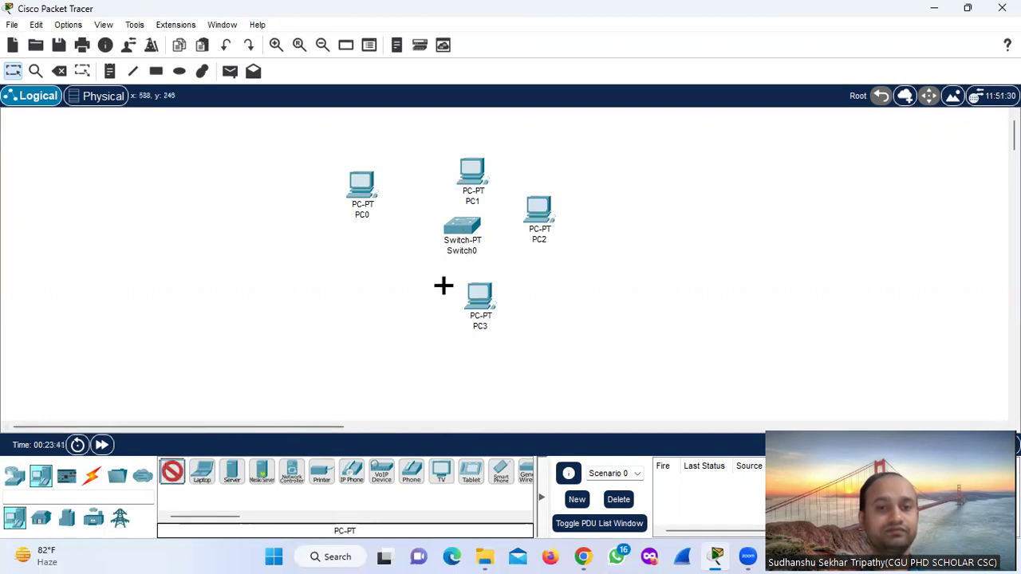
left_click(412, 299)
left_click(172, 479)
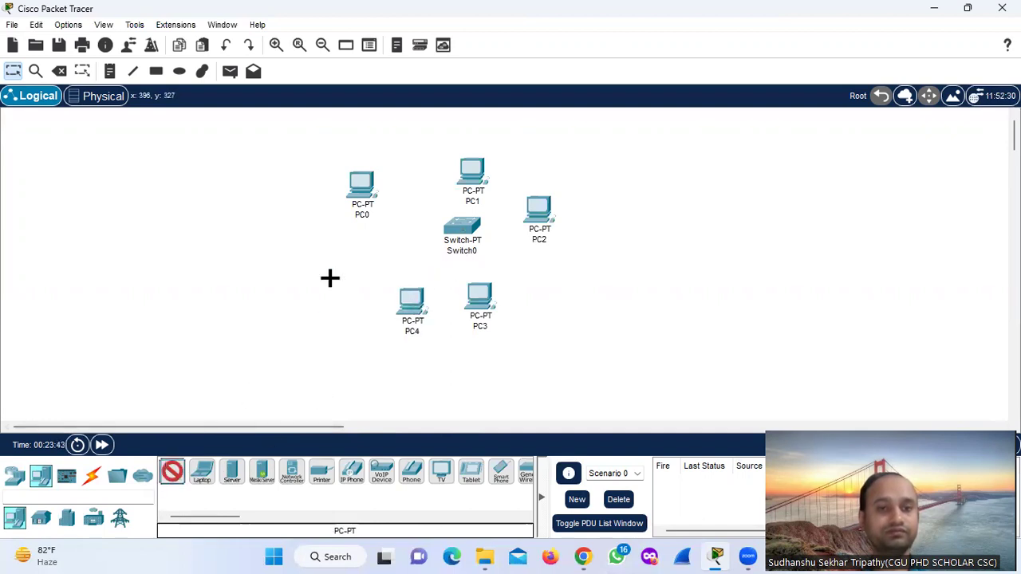
left_click(370, 254)
Step: Rearrange the six PCs into an evenly spaced ring with the switch at its centre
mouse_move(467, 241)
left_mouse_down()
mouse_move(447, 245)
mouse_move(466, 257)
left_mouse_up()
left_click_drag(482, 178, 456, 165)
left_click_drag(540, 215, 571, 193)
left_click_drag(468, 244, 470, 235)
left_click_drag(488, 295, 517, 307)
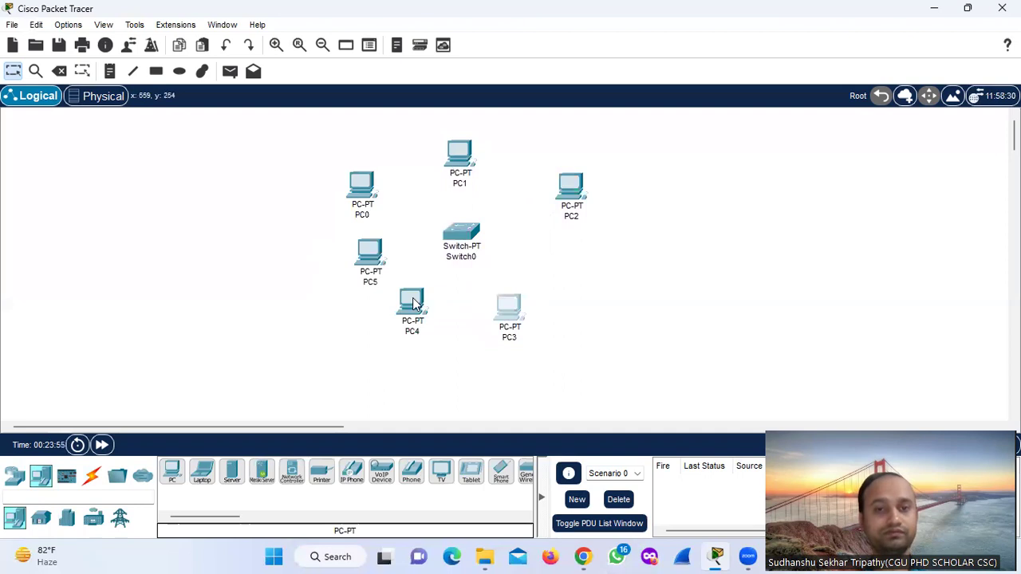
left_click_drag(413, 300, 384, 321)
left_click_drag(374, 259, 363, 259)
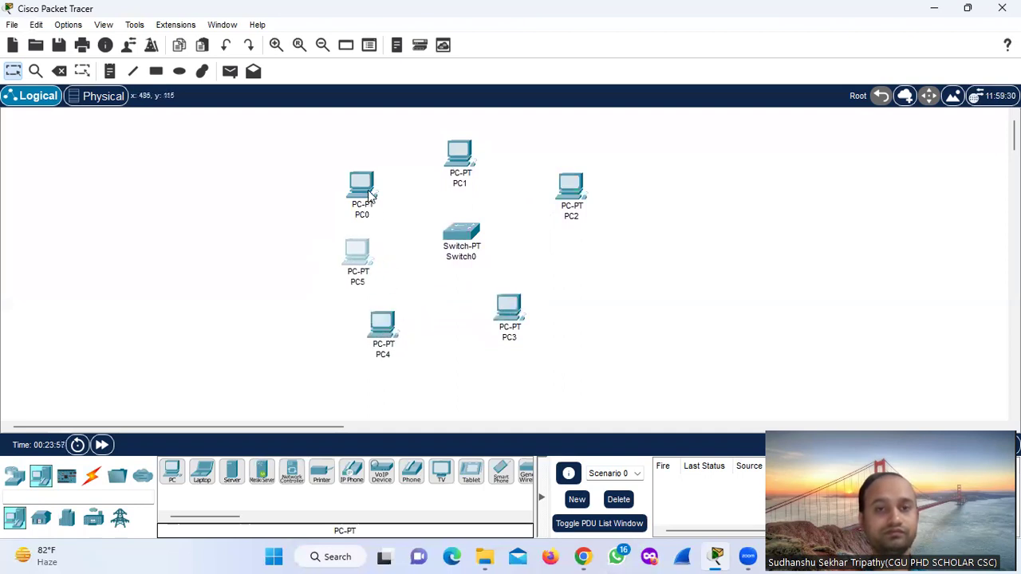
left_click_drag(367, 197, 399, 186)
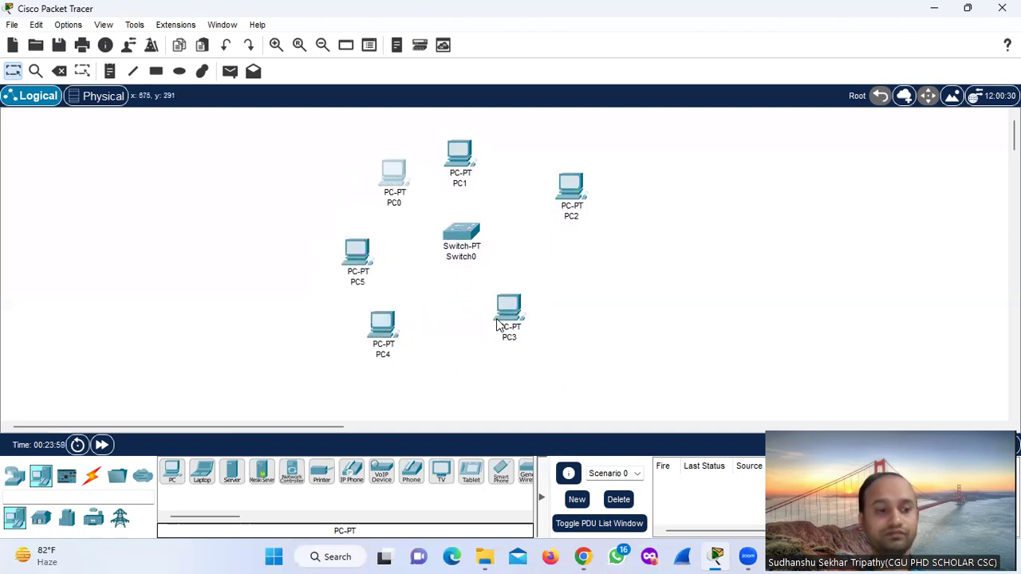
left_click_drag(504, 321, 521, 303)
left_click_drag(396, 334, 442, 311)
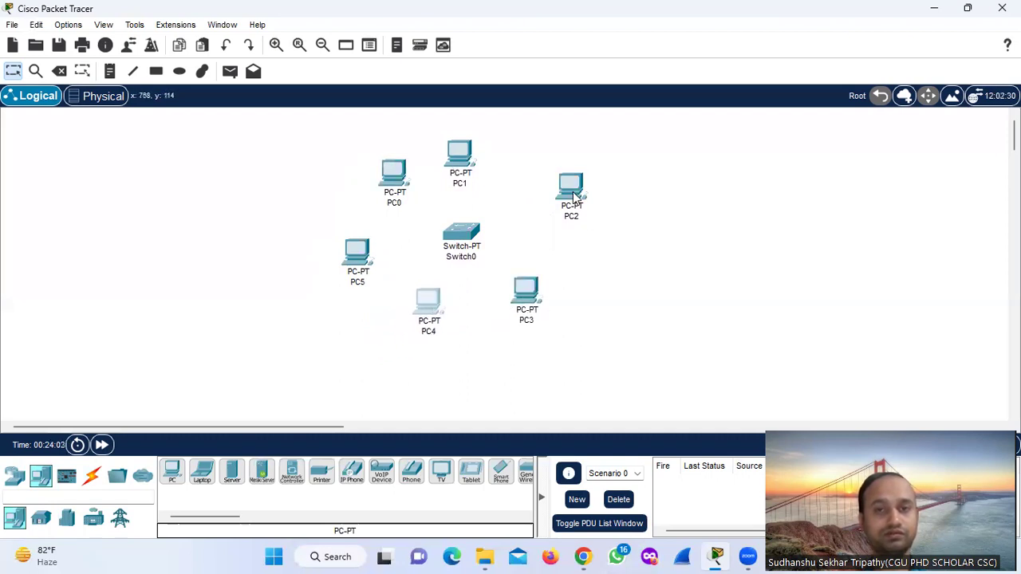
left_click_drag(574, 196, 554, 189)
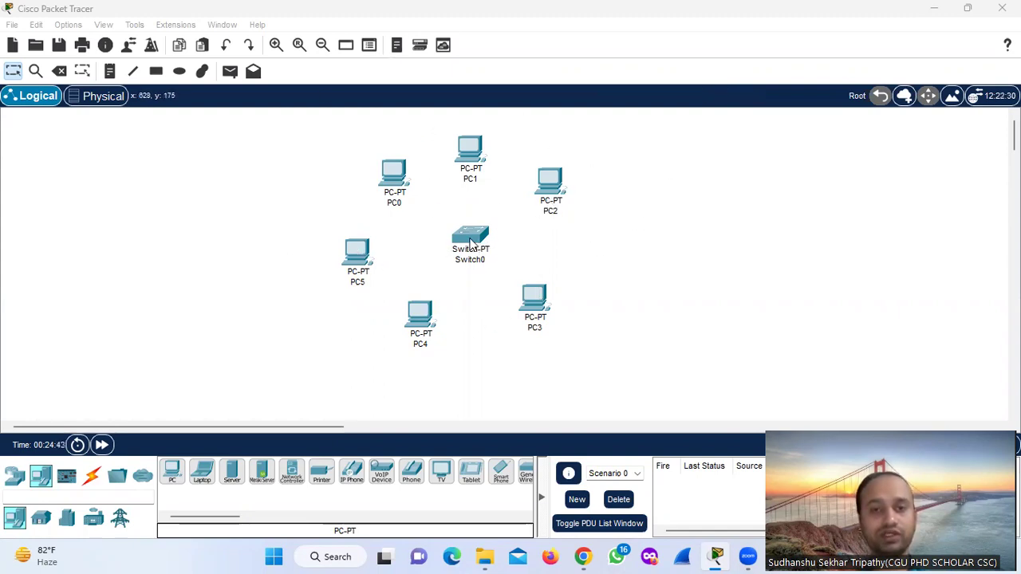
left_click_drag(471, 244, 475, 243)
Step: Connect the switch to PC1 and PC2 with automatically chosen cables
left_click(93, 478)
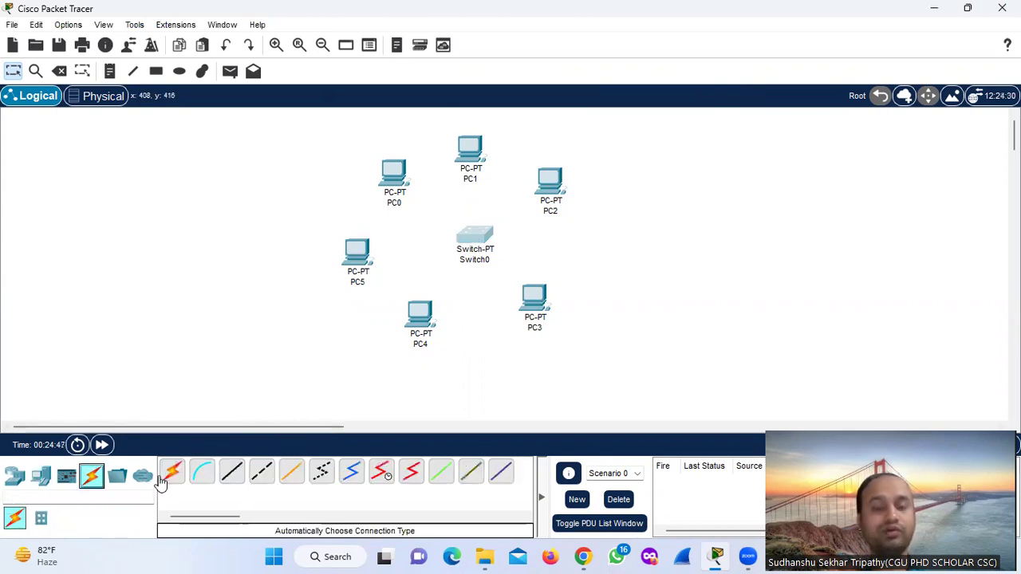
left_click(172, 476)
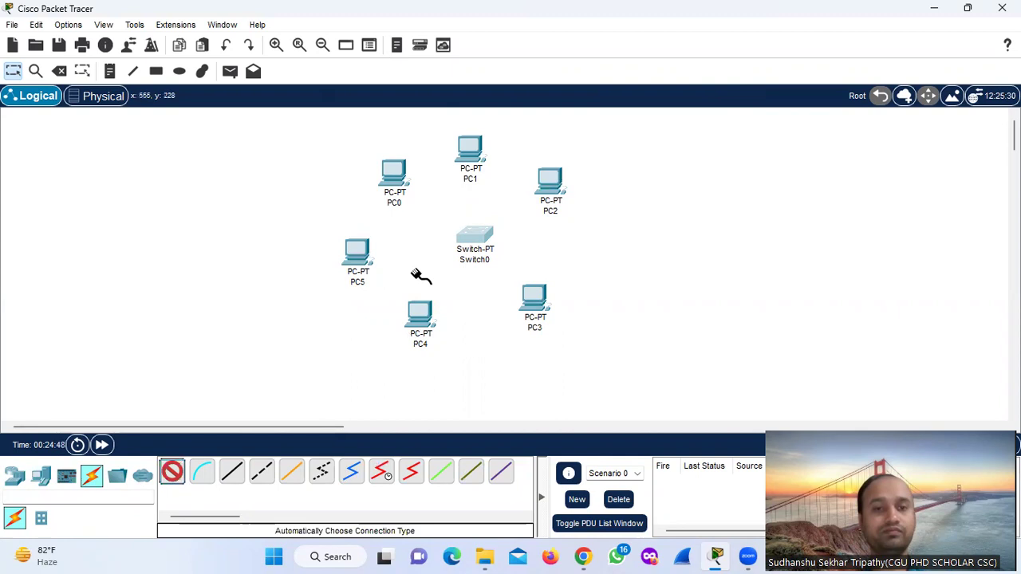
left_click(478, 250)
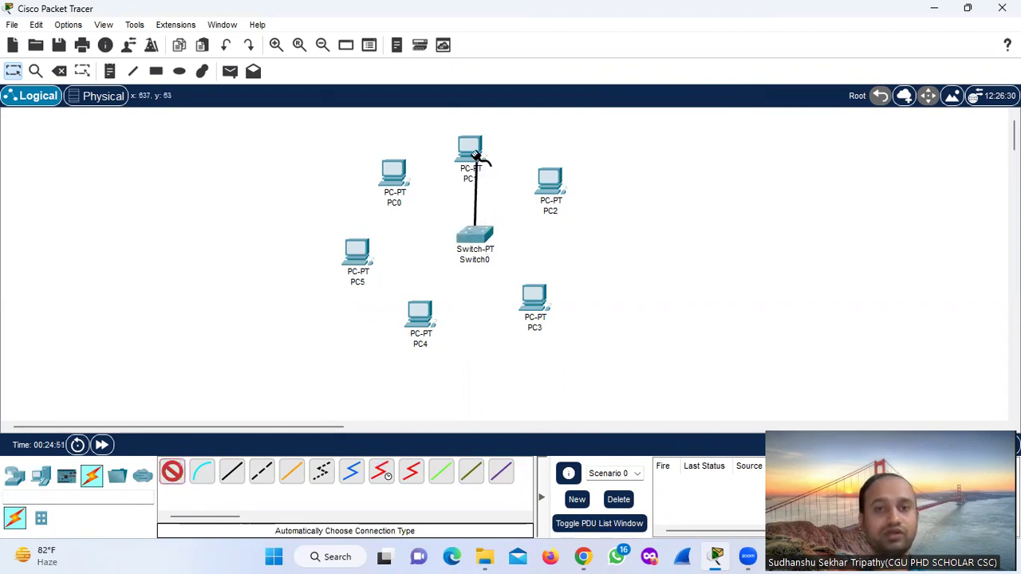
left_click(474, 156)
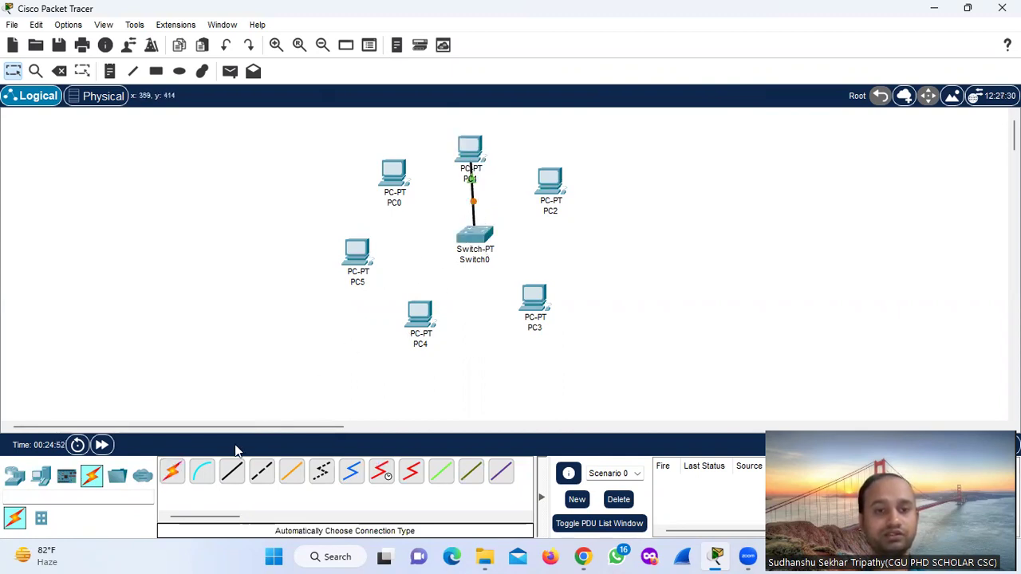
left_click(172, 471)
left_click(479, 244)
left_click(549, 179)
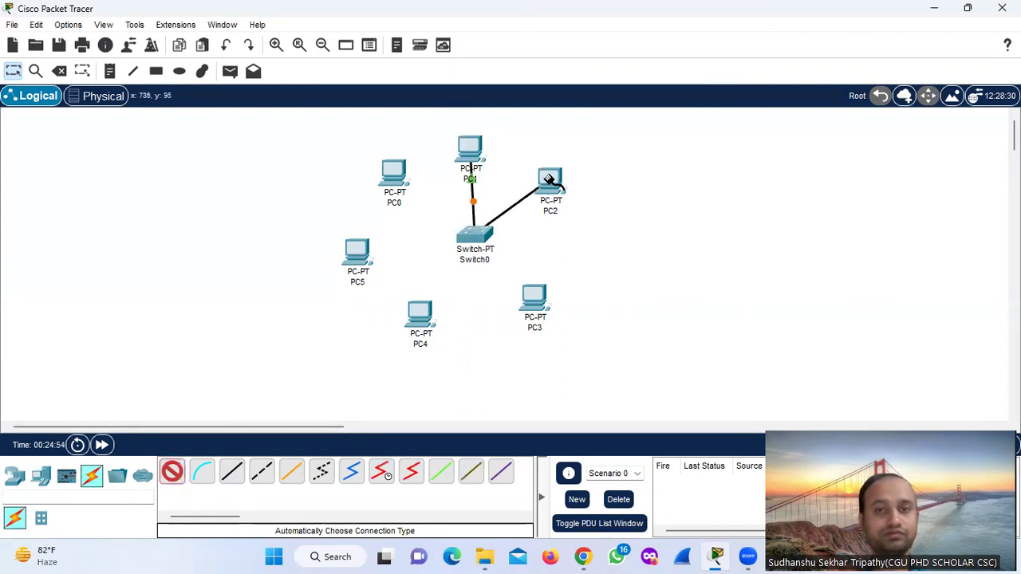
Step: Connect the switch to PC3 and PC4 with automatically chosen cables
left_click(171, 471)
left_click(477, 239)
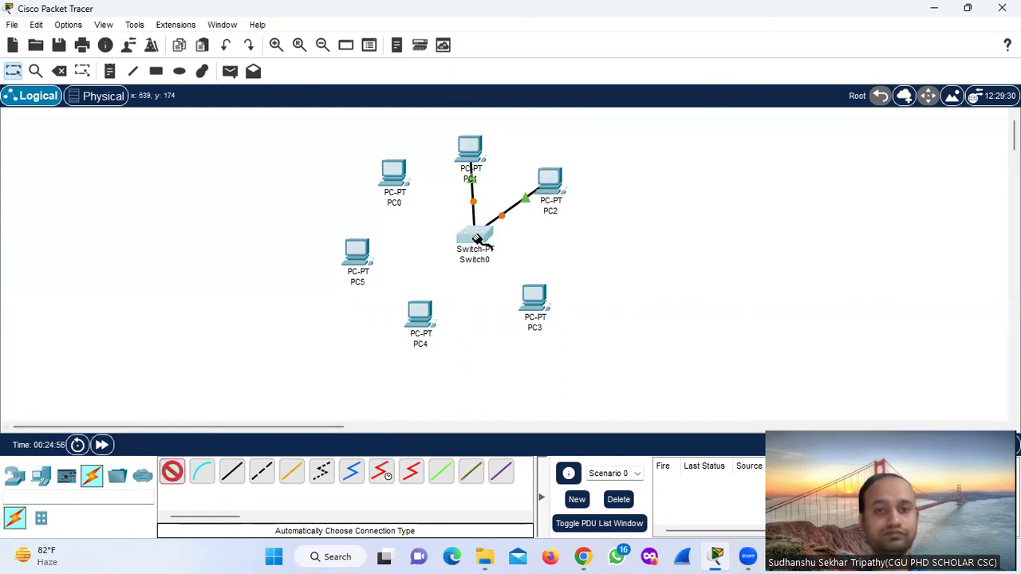
left_click(532, 297)
left_click(171, 472)
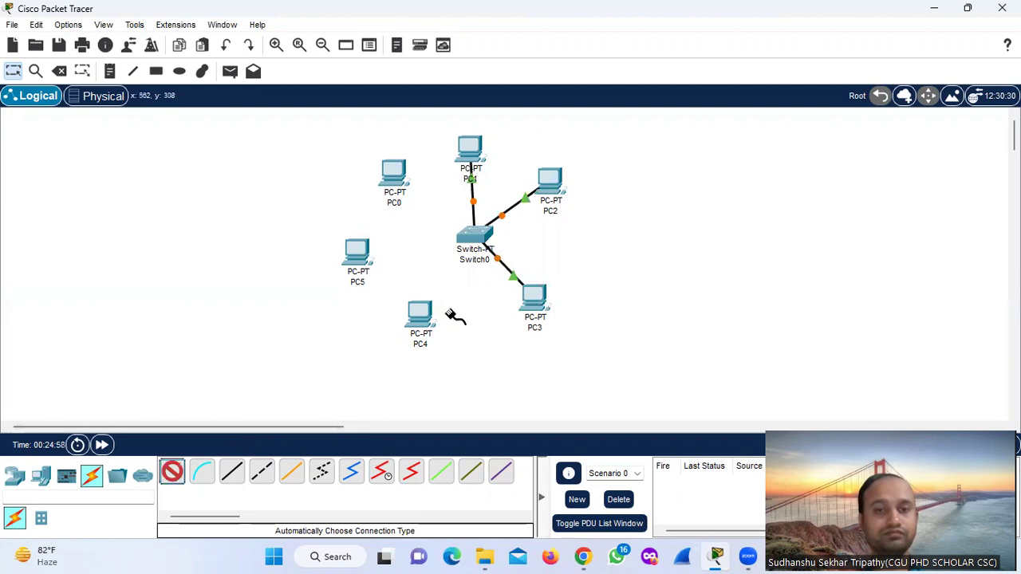
left_click(476, 241)
left_click(427, 327)
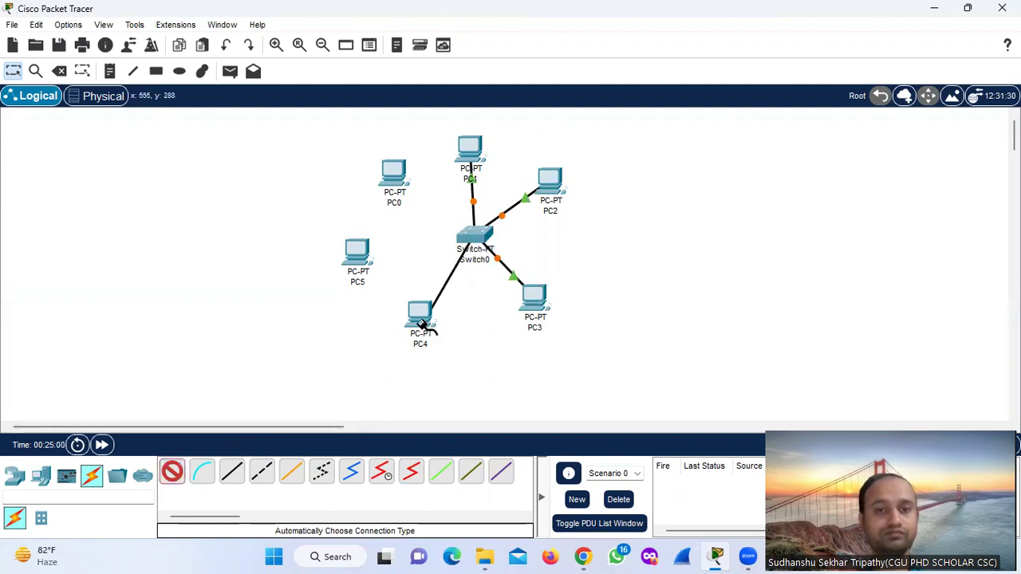
Step: Try to connect the switch to PC5 and PC0 with an automatically chosen cable, and cancel the pending cable
left_click(171, 472)
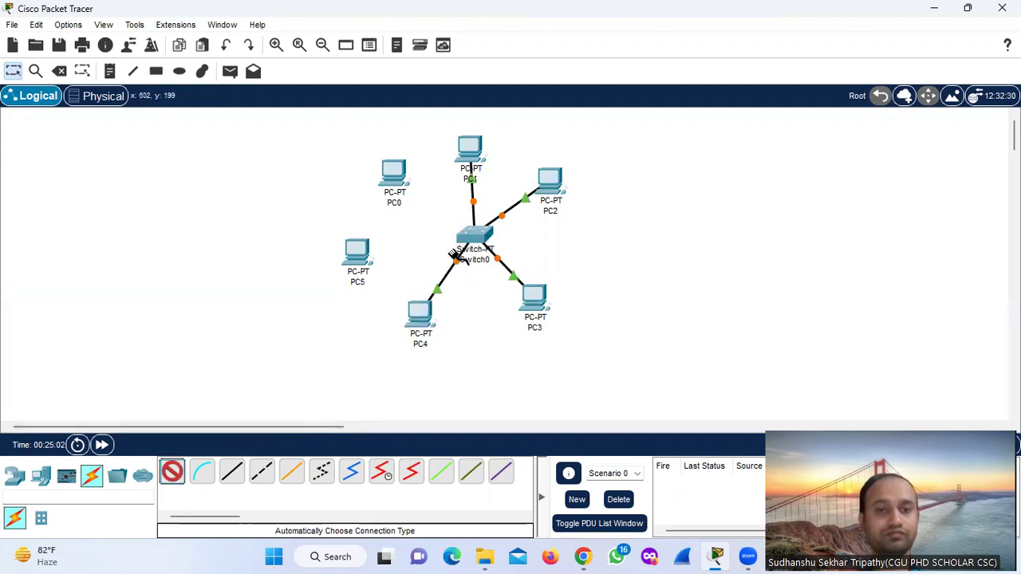
left_click(478, 238)
left_click(364, 256)
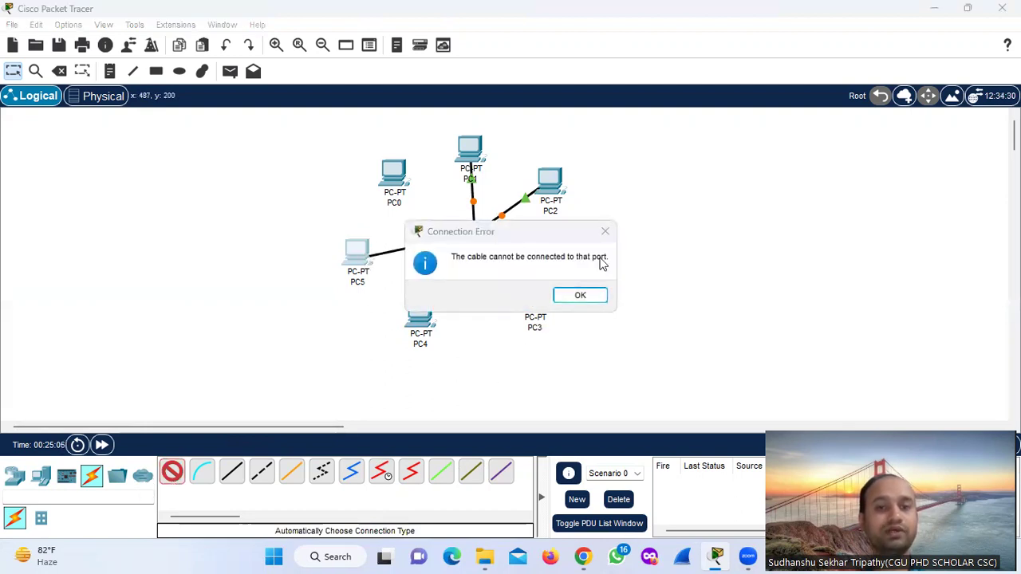
left_click(604, 231)
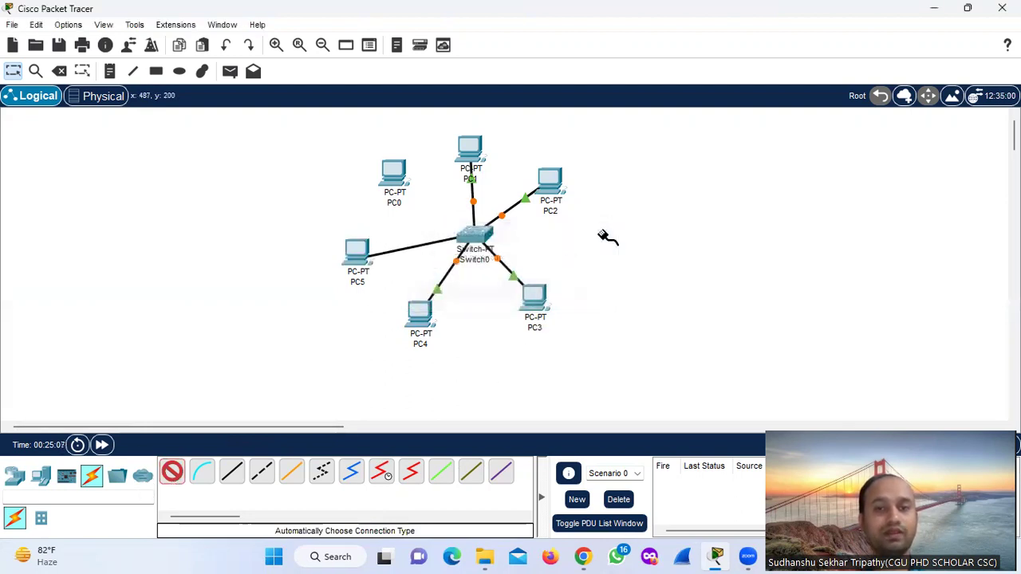
left_click(358, 253)
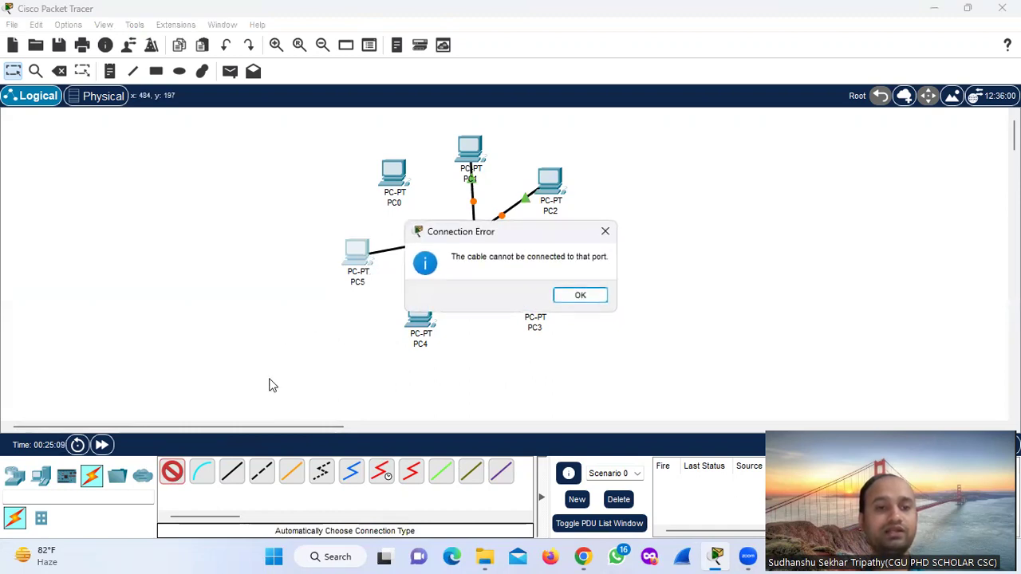
left_click(604, 231)
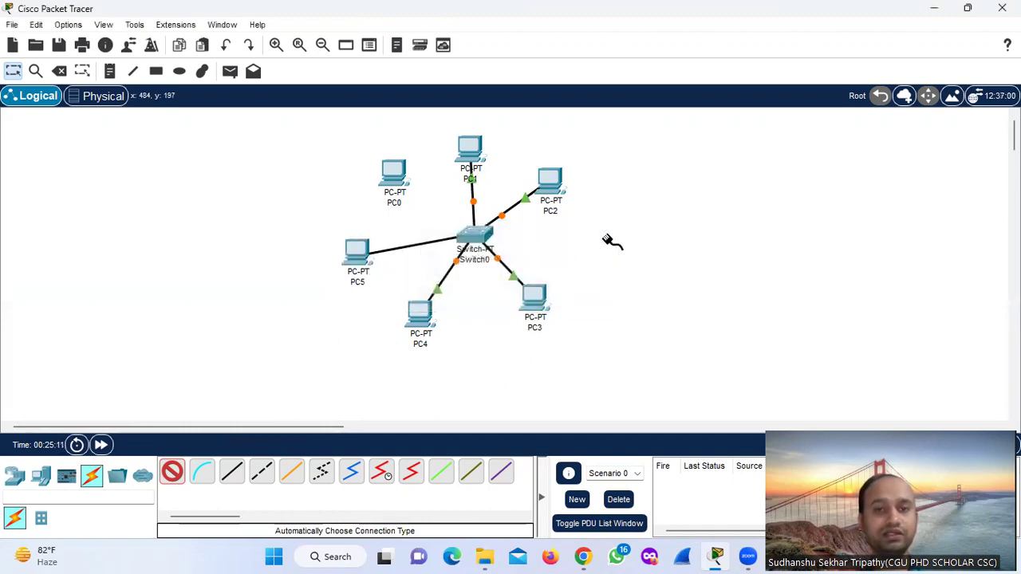
left_click(396, 175)
left_click(605, 231)
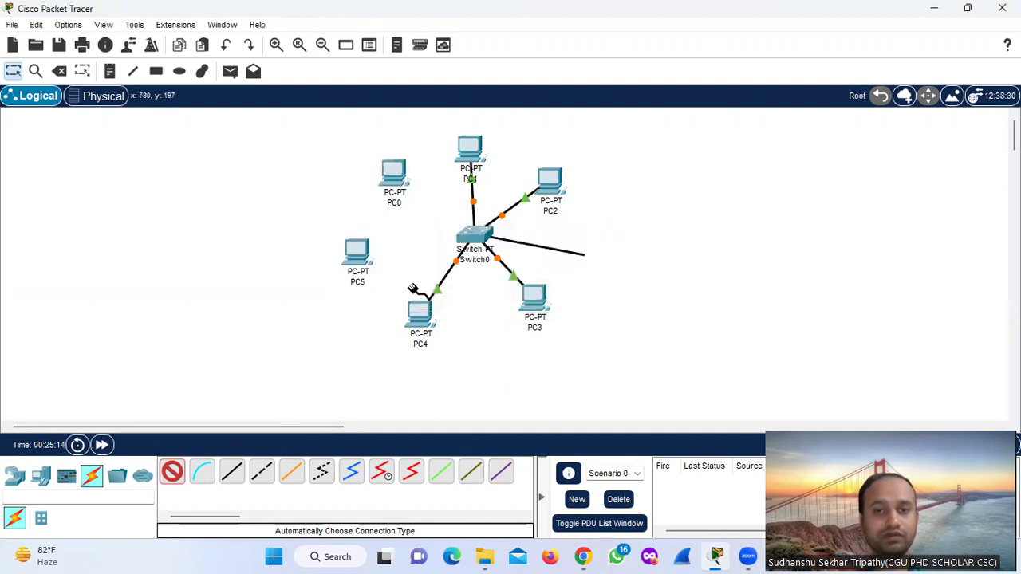
left_click(59, 71)
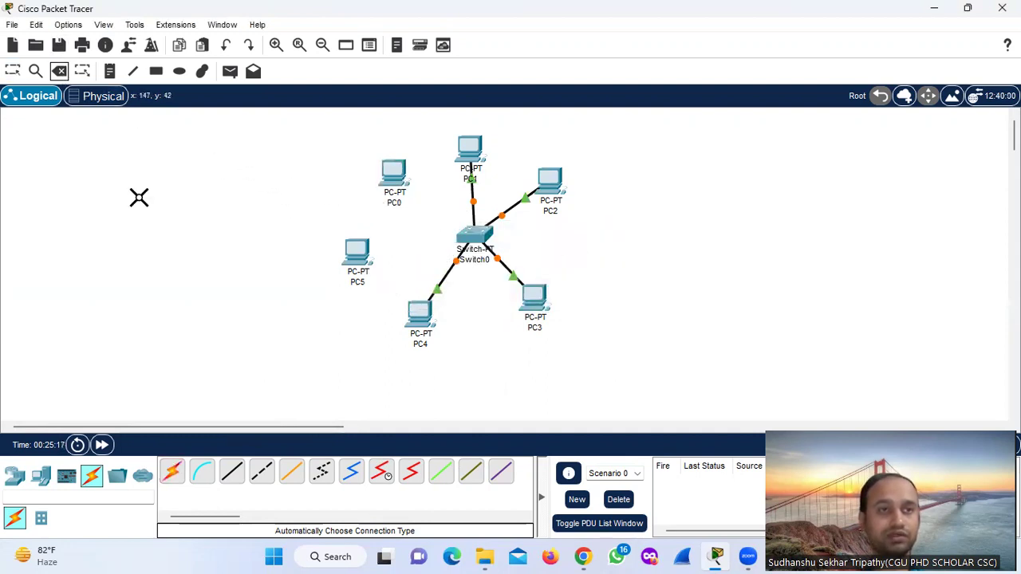
left_click(13, 73)
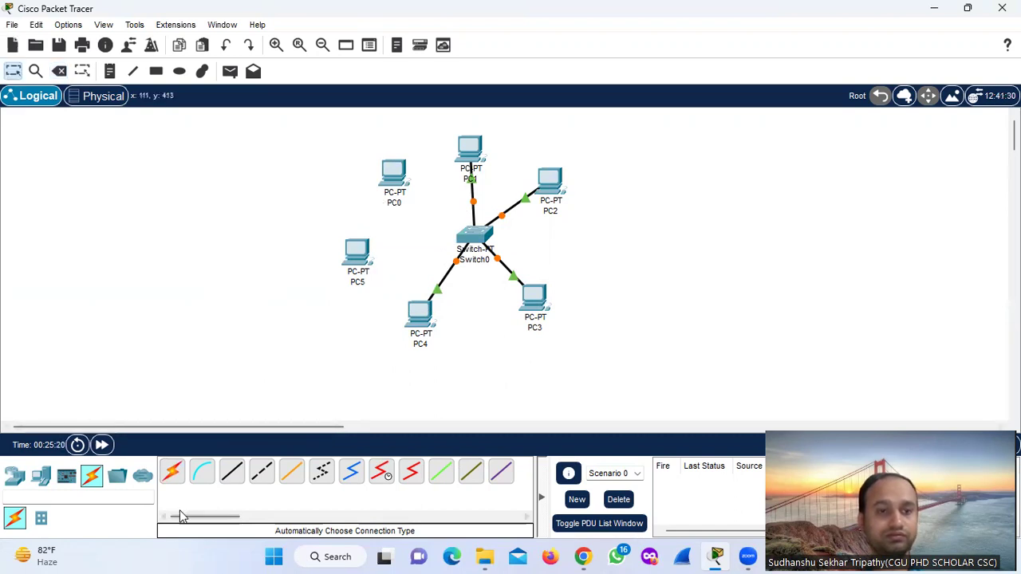
Step: Try to connect the switch to PC5 with an automatically chosen cable
left_click(171, 470)
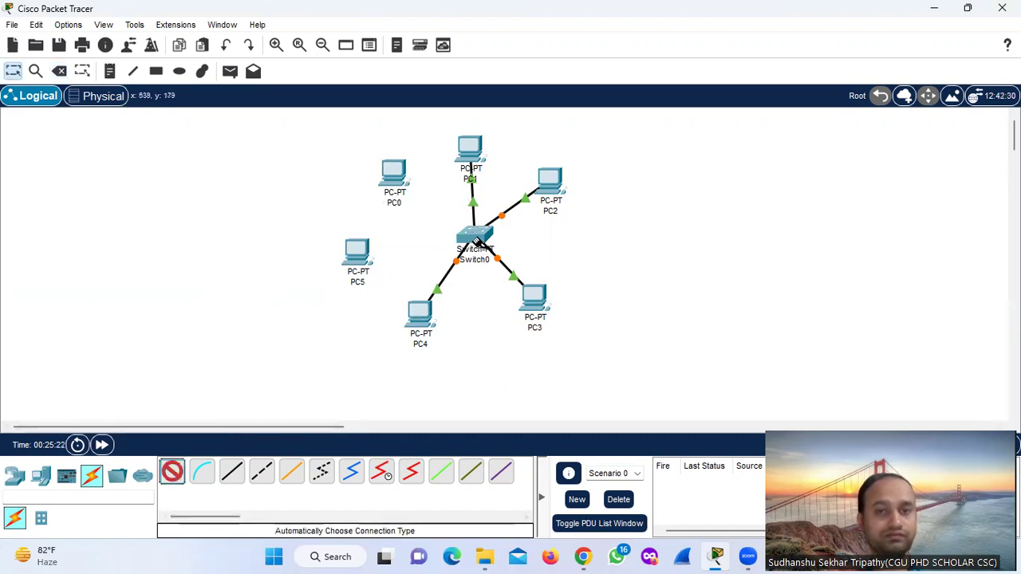
left_click(477, 239)
left_click(363, 255)
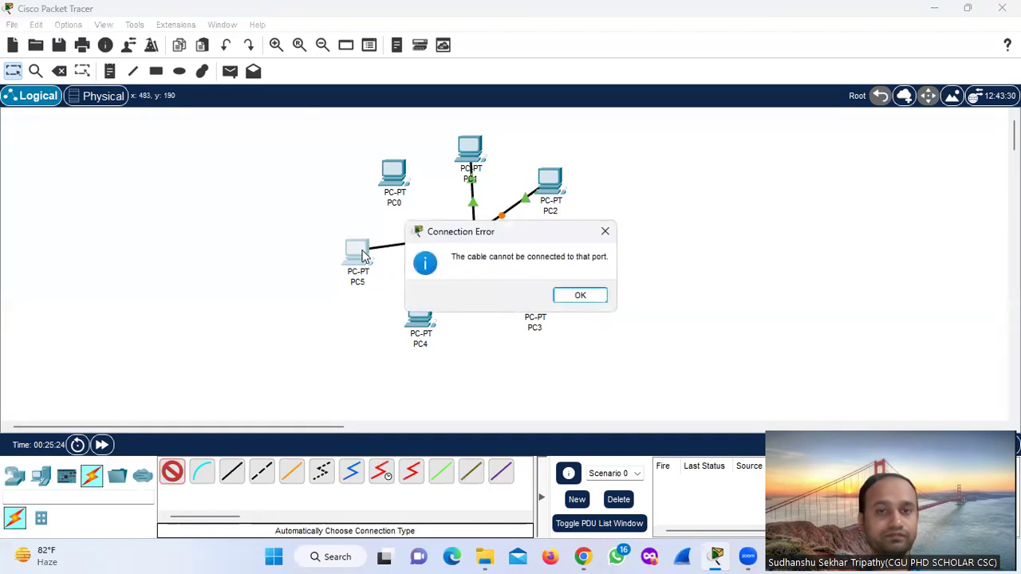
left_click(605, 231)
left_click(483, 228)
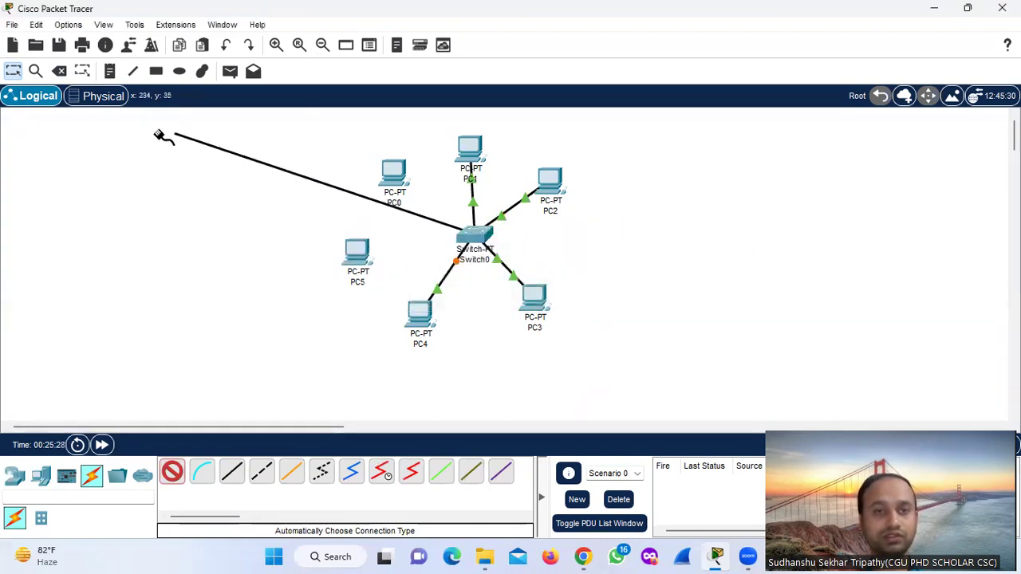
left_click(21, 71)
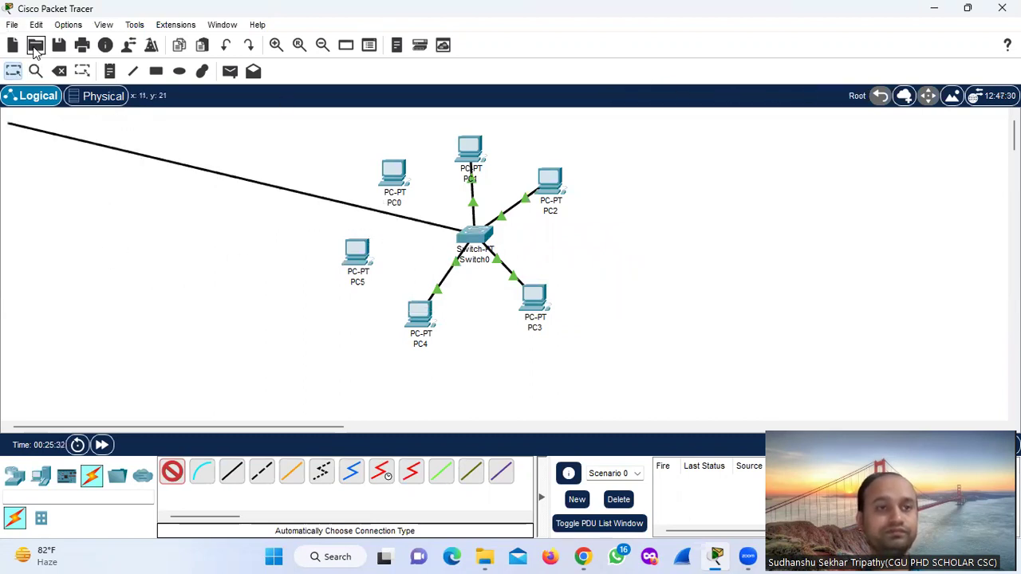
Step: Delete the central switch with its cables and place a 2960 switch in the middle of the PC ring
left_click(59, 71)
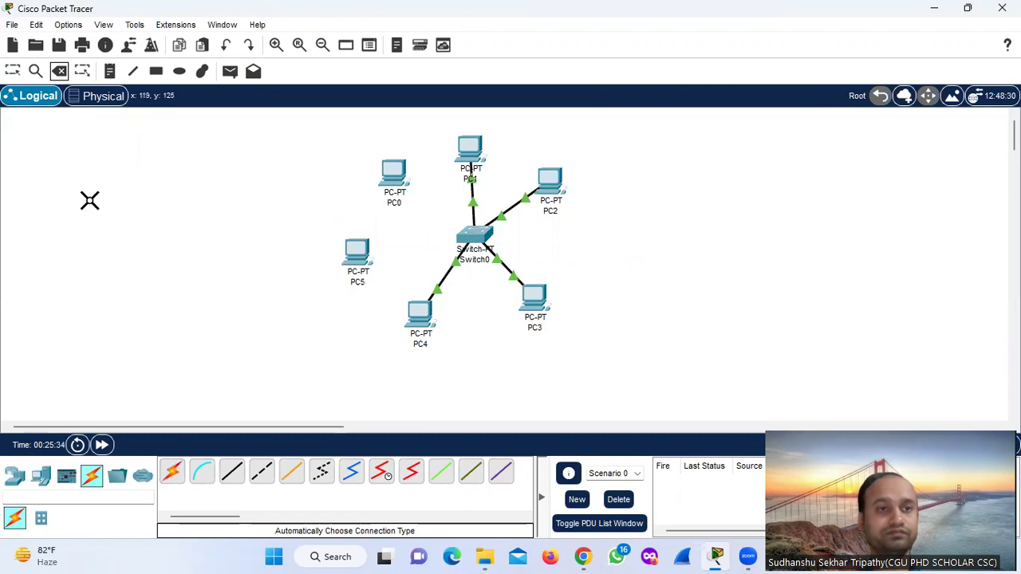
left_click(13, 71)
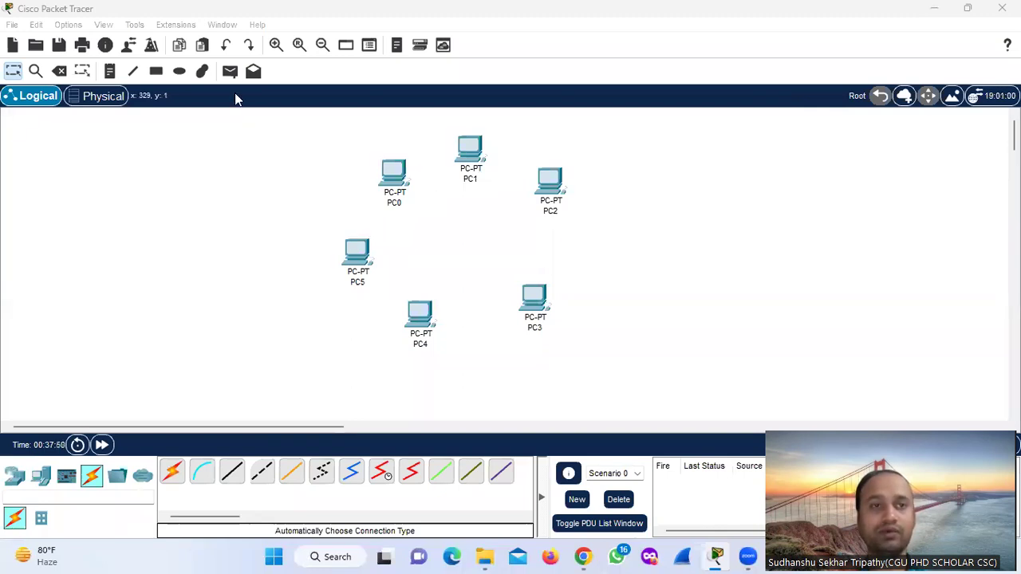
left_click(16, 477)
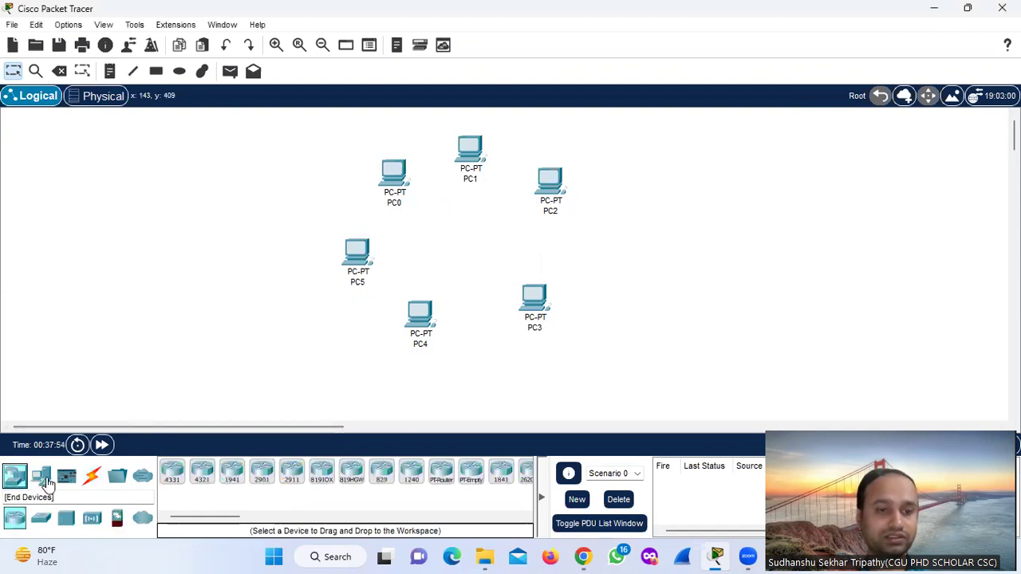
left_click(41, 518)
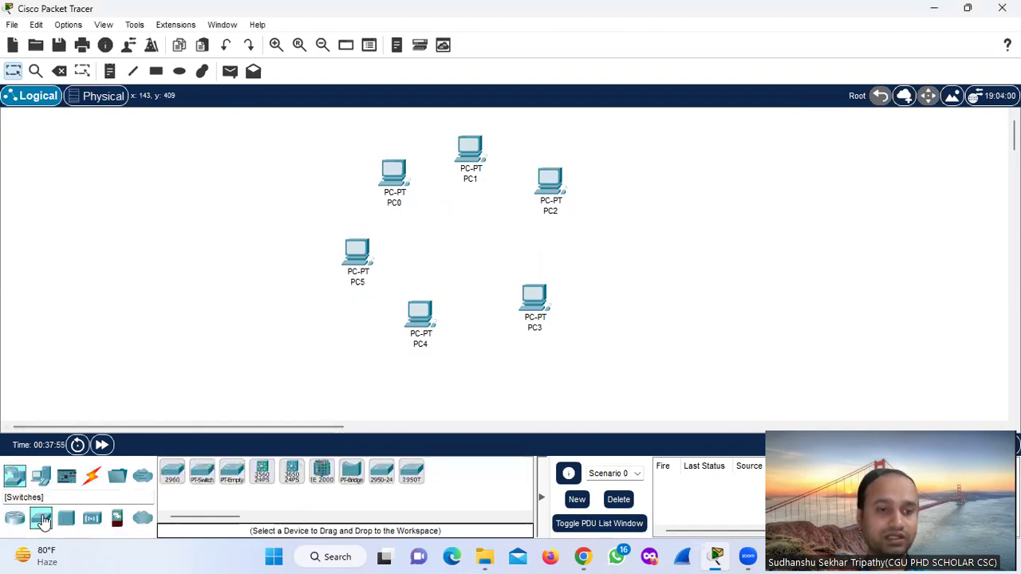
left_click(174, 474)
left_click(460, 226)
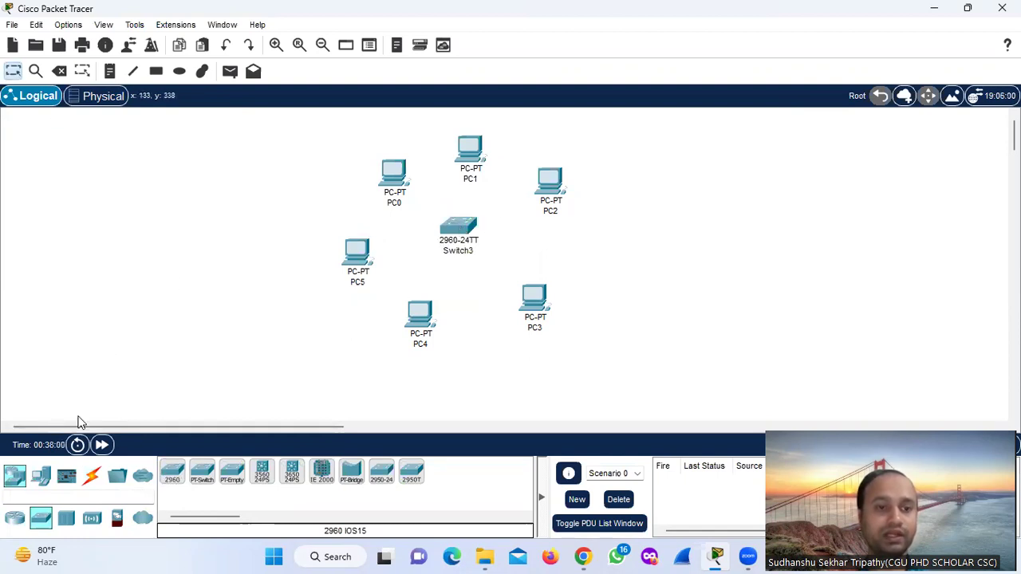
Step: Connect the 2960 switch to PC0 and PC1 with automatically chosen cables
left_click(92, 477)
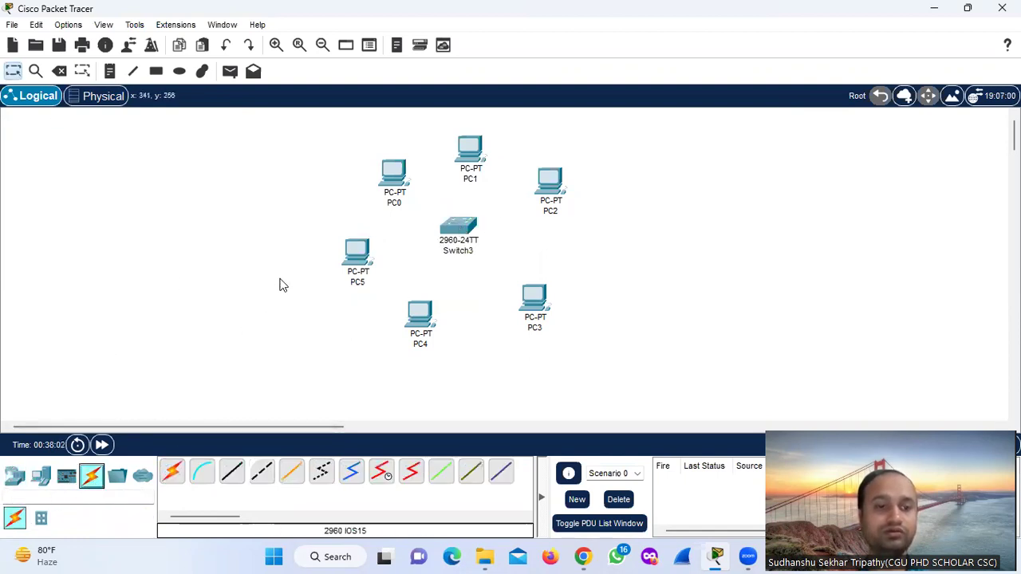
left_click(174, 478)
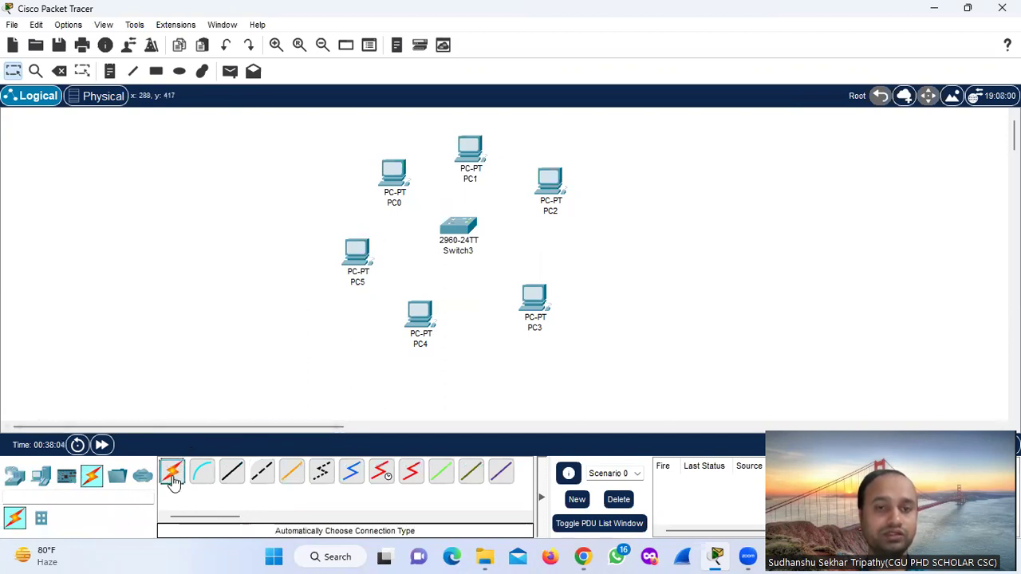
left_click(450, 229)
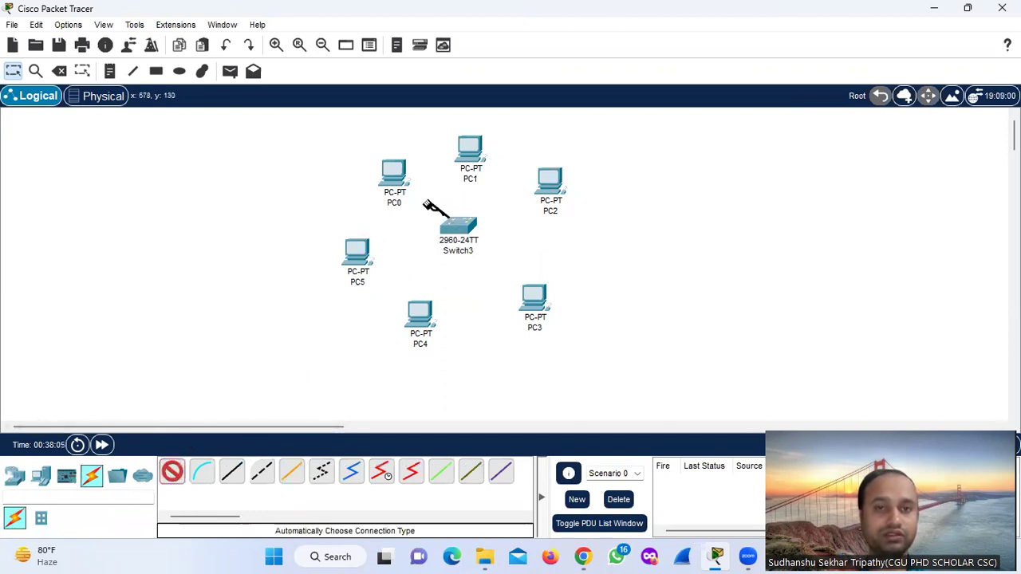
left_click(395, 184)
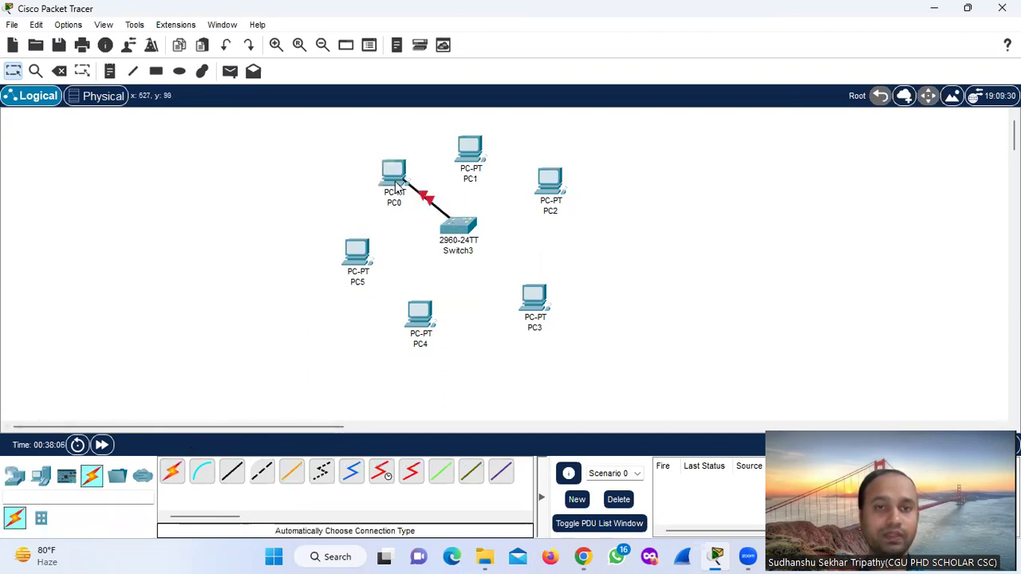
left_click(173, 475)
left_click(459, 227)
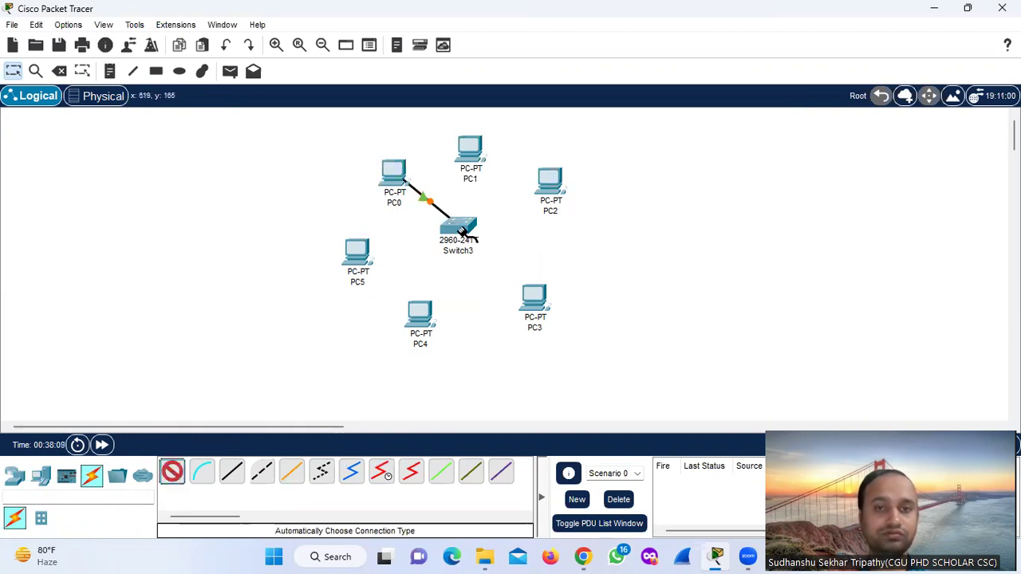
left_click(470, 150)
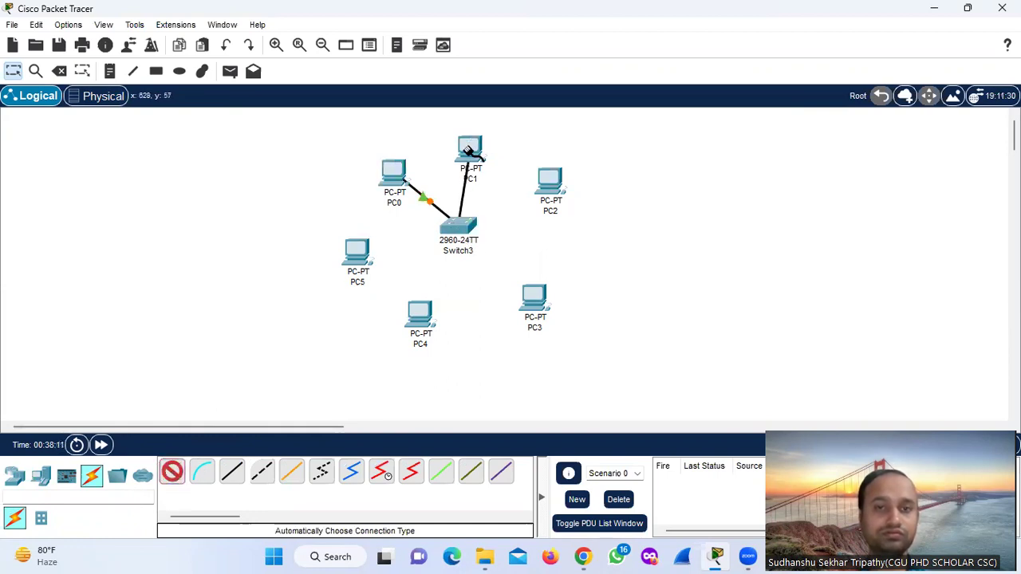
Step: Connect the 2960 switch to PC2 and PC3 with automatically chosen cables
left_click(472, 236)
left_click(550, 179)
left_click(172, 472)
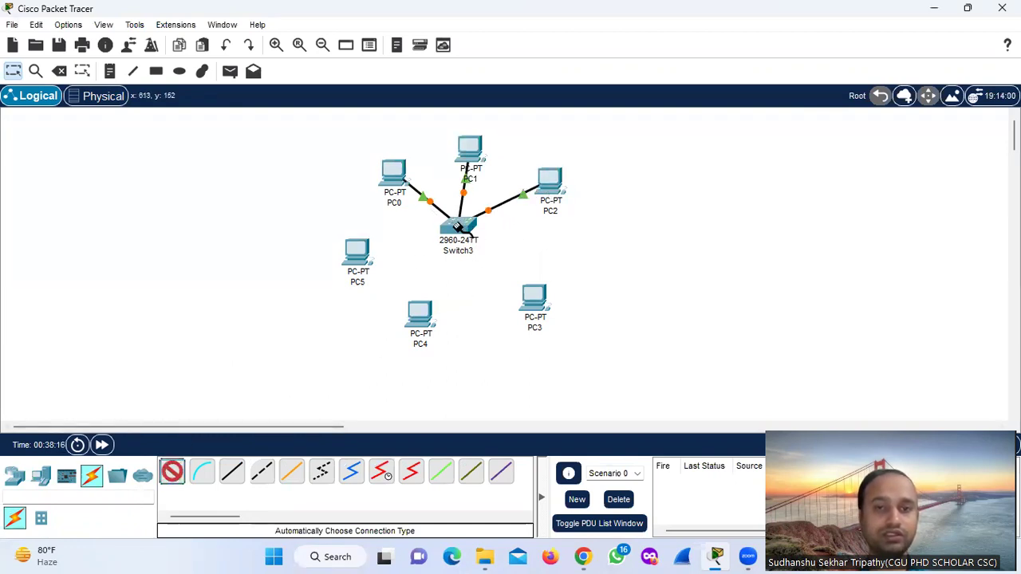
left_click(531, 294)
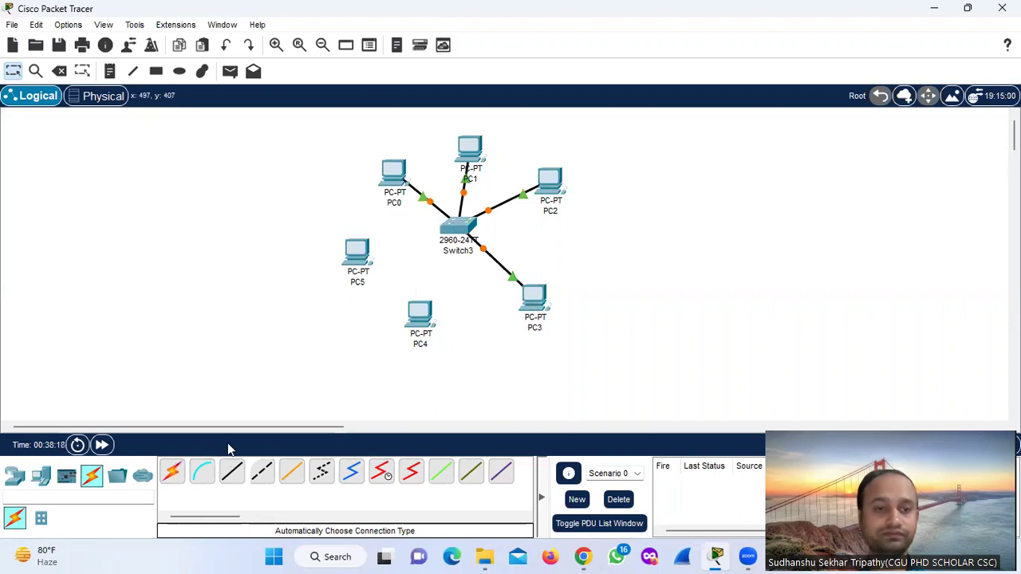
Step: Connect the 2960 switch to PC4 and PC5 with automatically chosen cables
left_click(172, 472)
left_click(457, 230)
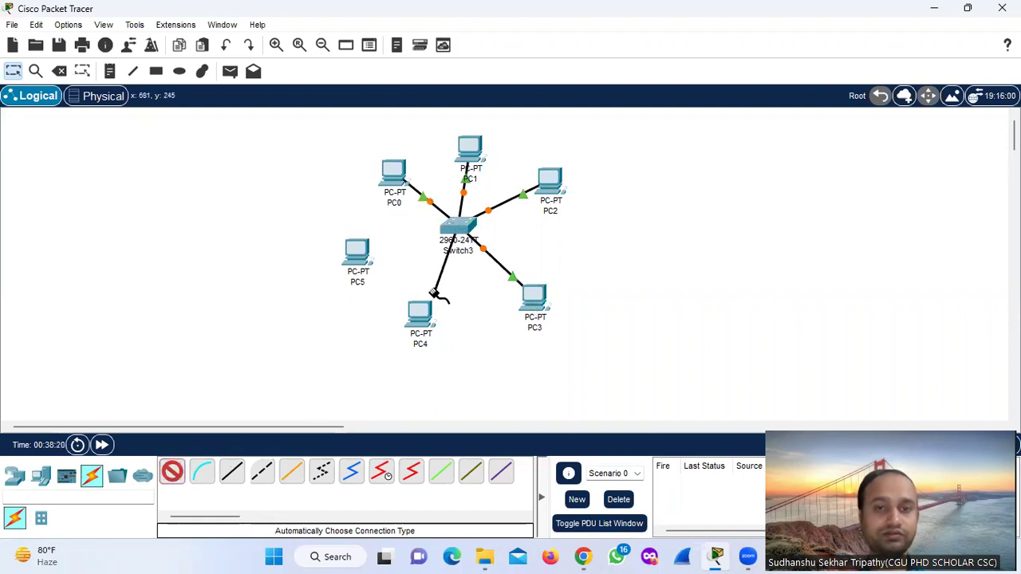
left_click(425, 315)
left_click(172, 472)
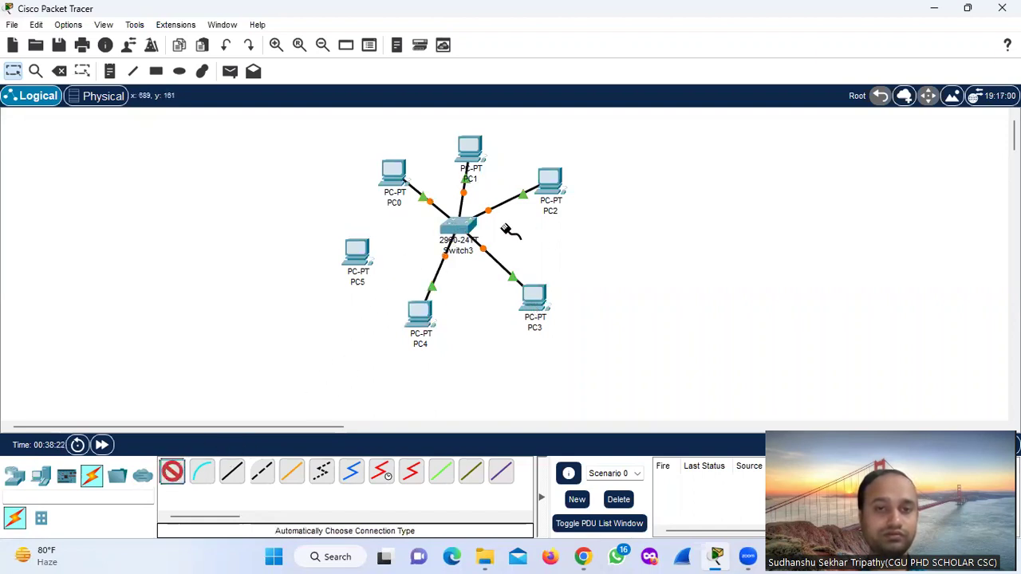
left_click(461, 228)
left_click(359, 260)
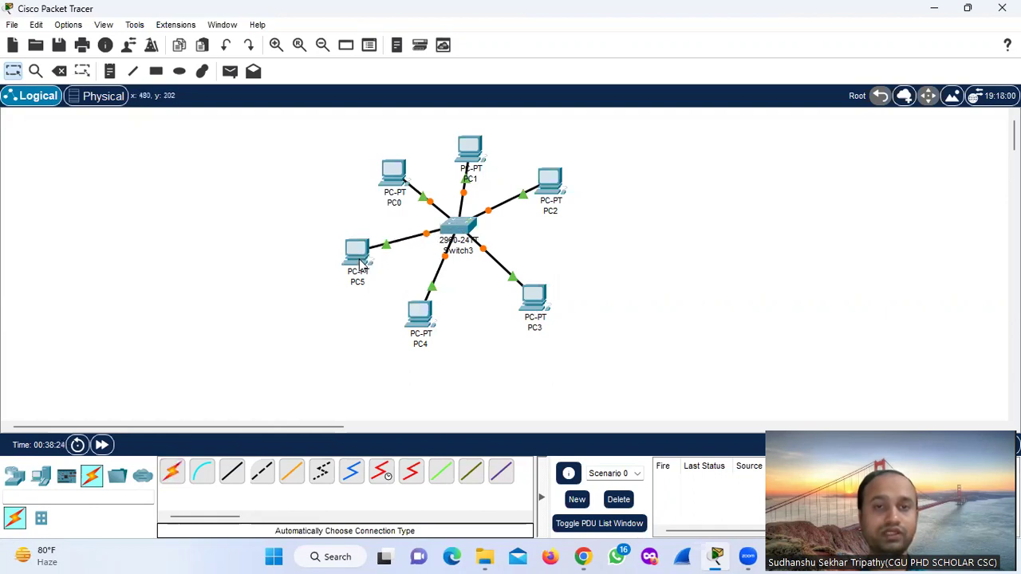
Step: Move PC5 and PC2 slightly closer to the central switch
mouse_move(360, 260)
left_mouse_down()
mouse_move(382, 258)
mouse_move(374, 256)
left_mouse_up()
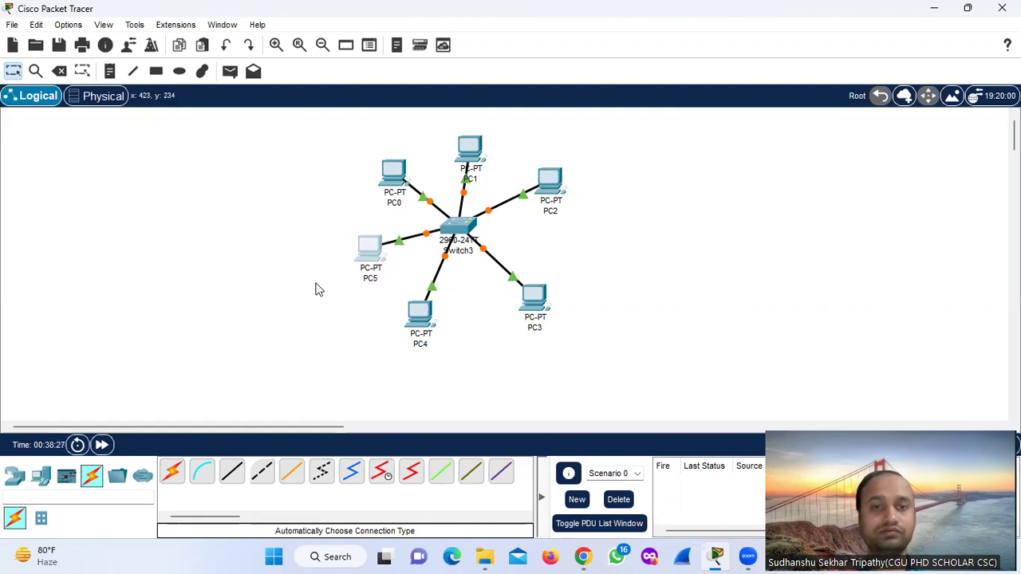
left_click_drag(557, 197, 550, 215)
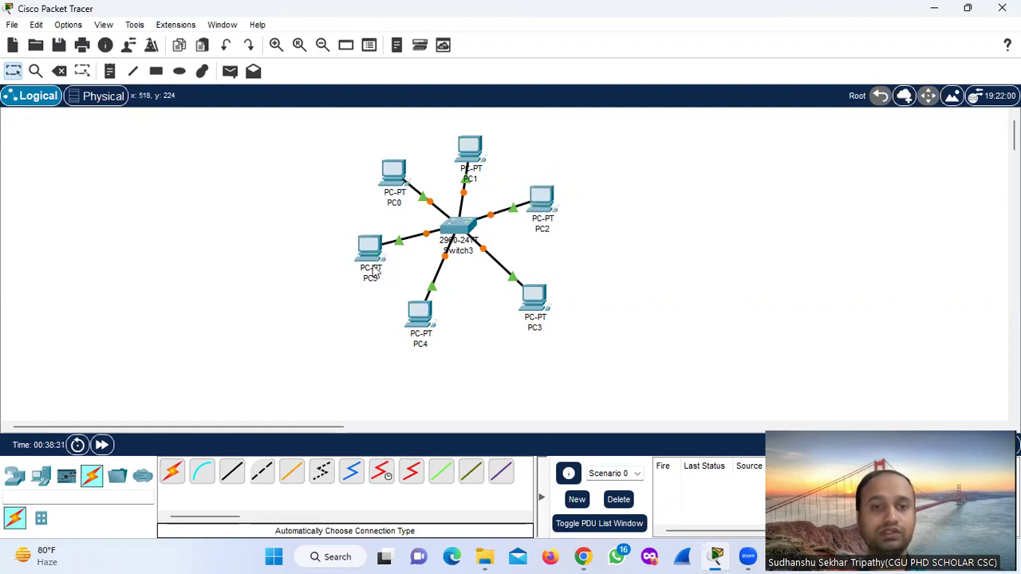
Step: Give PC0 the static IPv4 address 192.168.0.1 with subnet mask 255.255.255.0
left_click(390, 176)
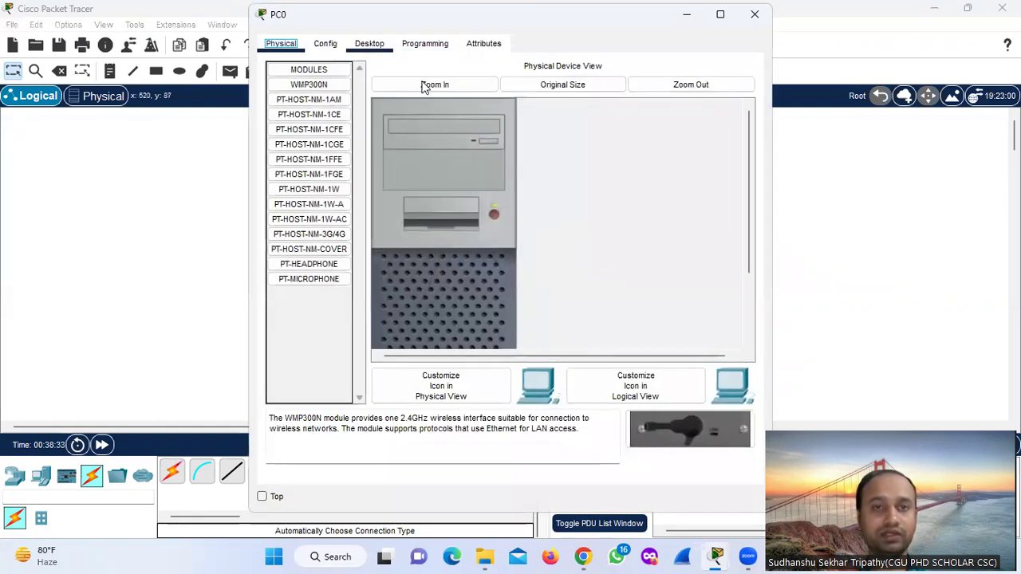
left_click(369, 43)
left_click(337, 116)
left_click(450, 149)
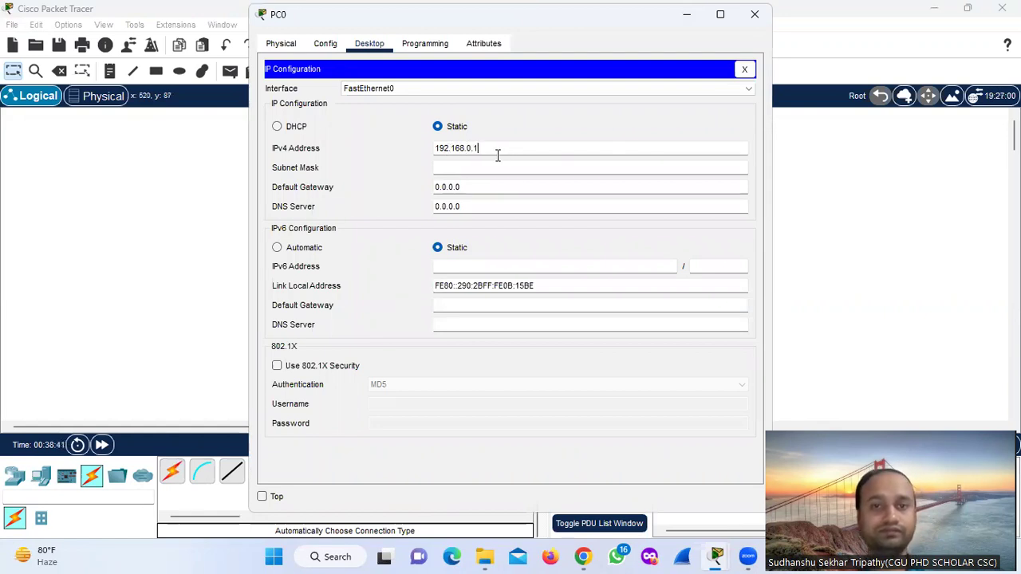
left_click(481, 166)
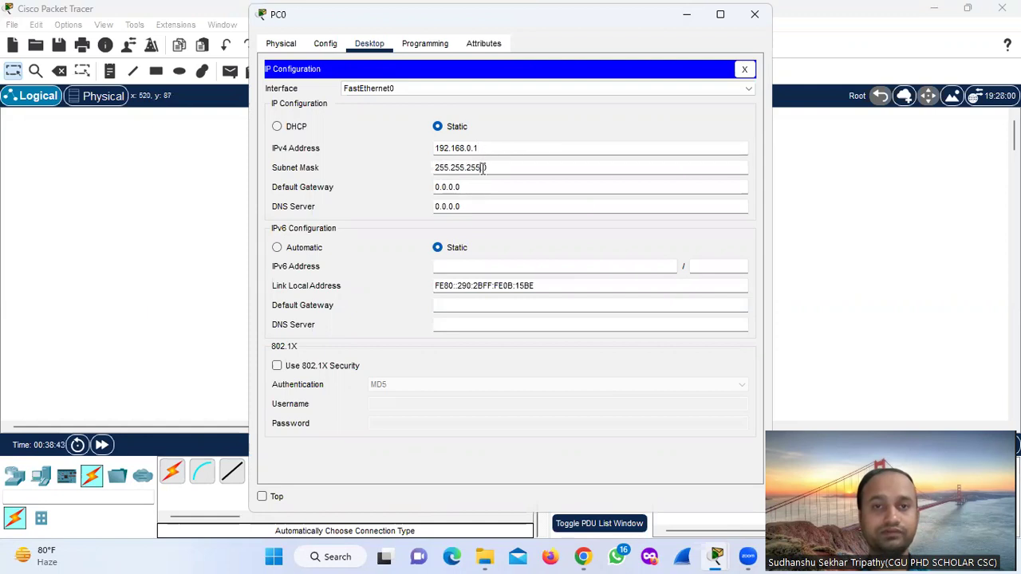
left_click(759, 13)
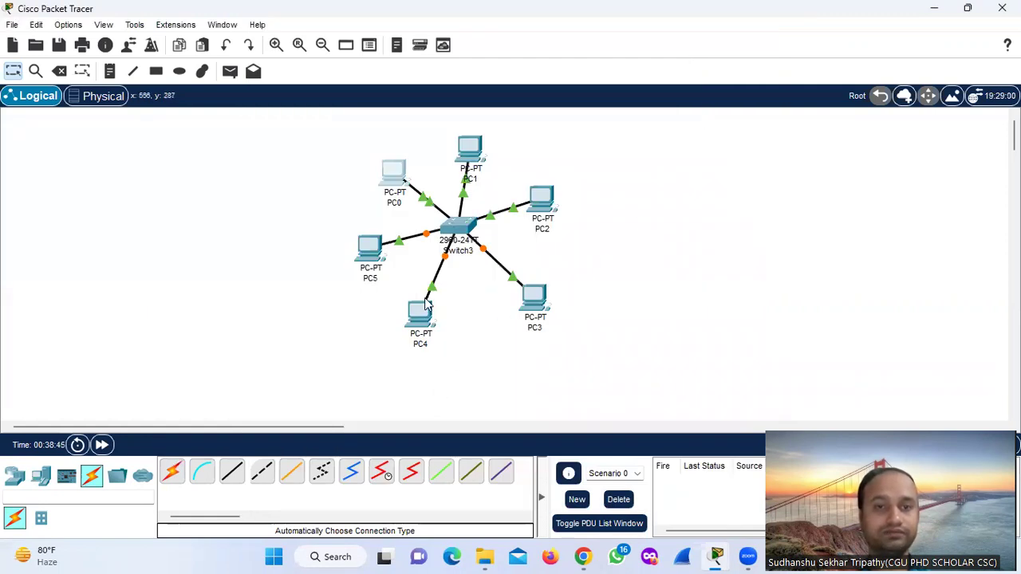
Step: Give PC1 the static IPv4 address 192.168.0.2 with subnet mask 255.255.255.0, and copy the address for reuse
left_click(469, 149)
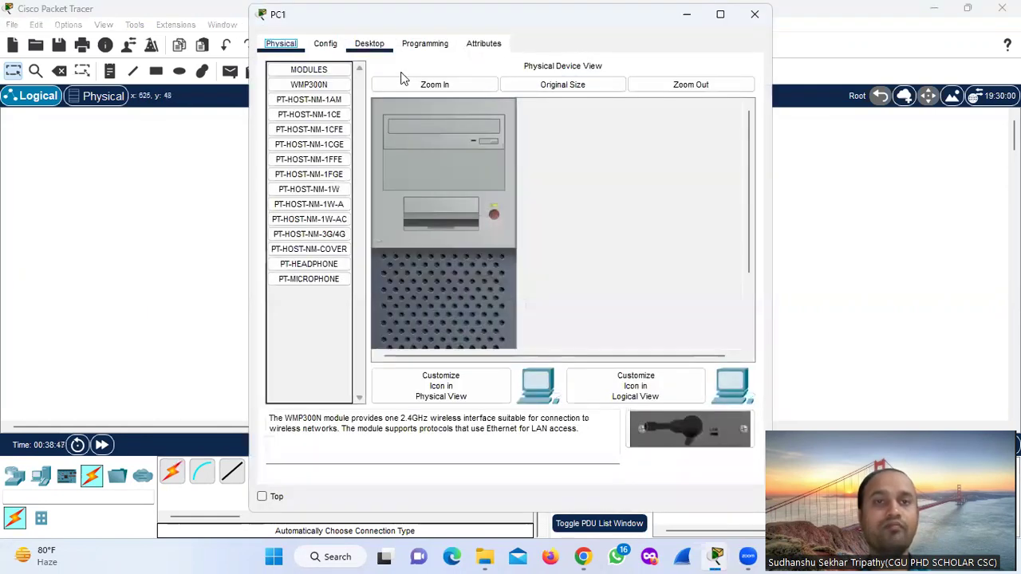
left_click(369, 43)
left_click(316, 126)
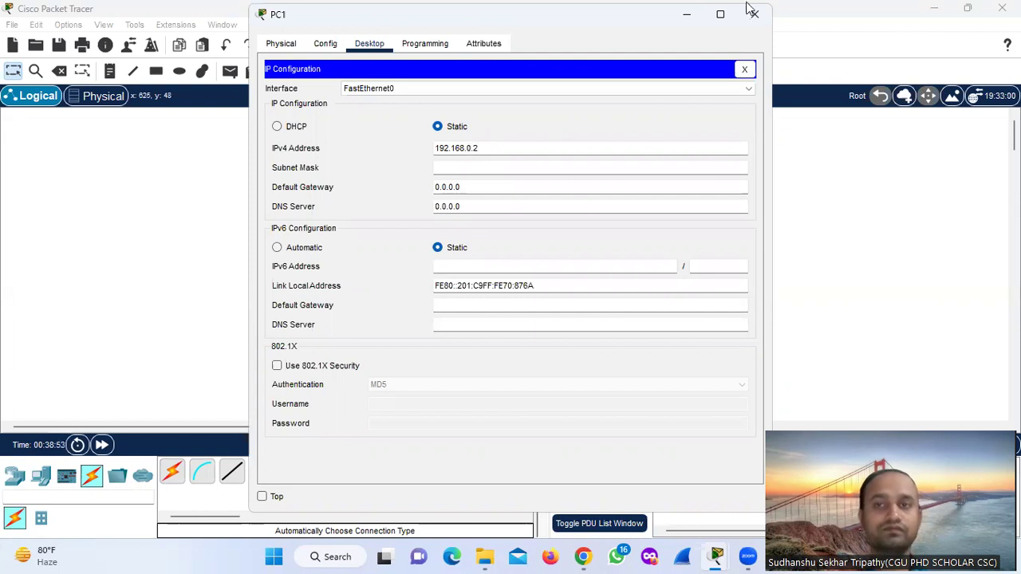
double_click(457, 149)
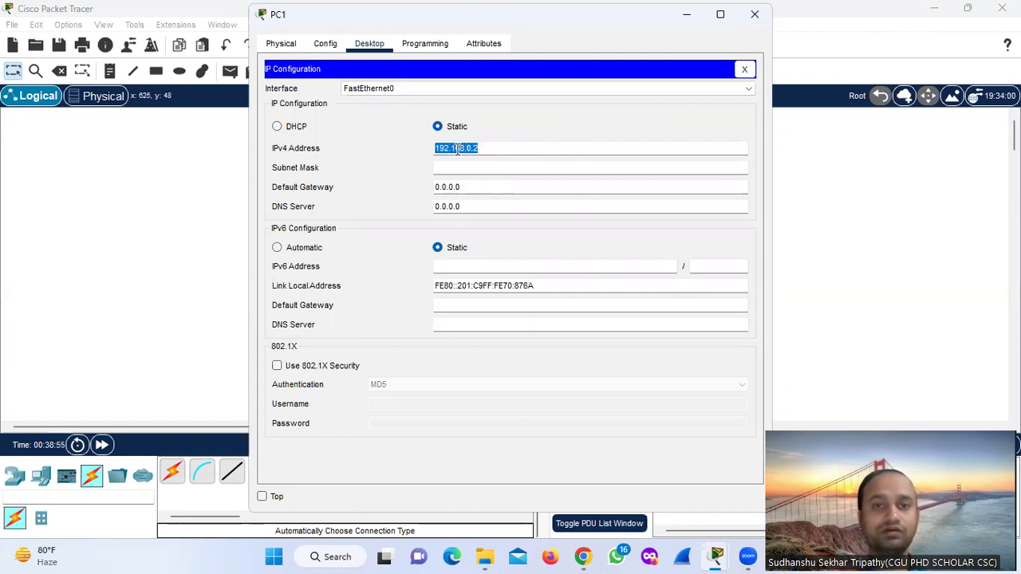
right_click(457, 148)
left_click(488, 214)
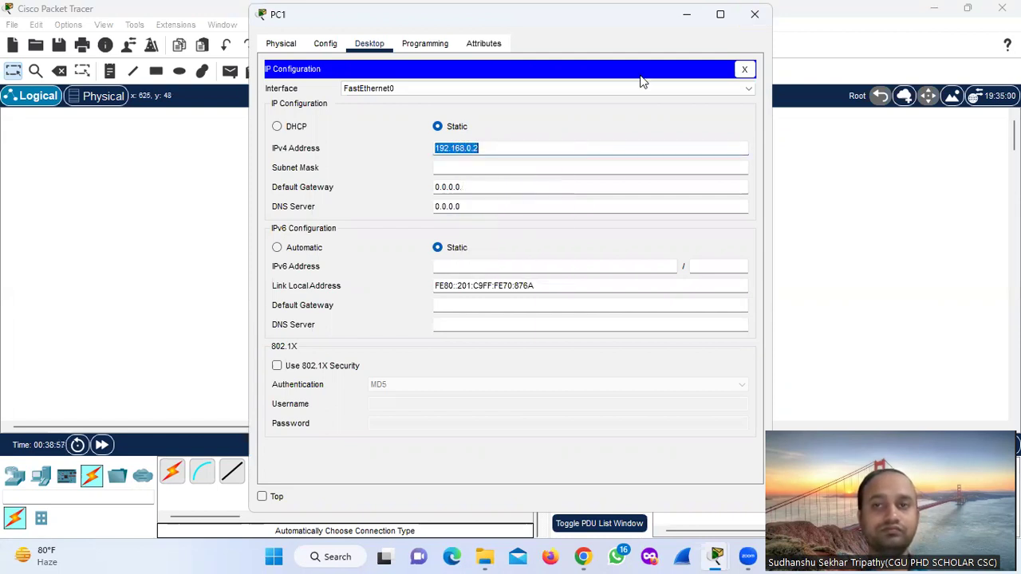
left_click(691, 170)
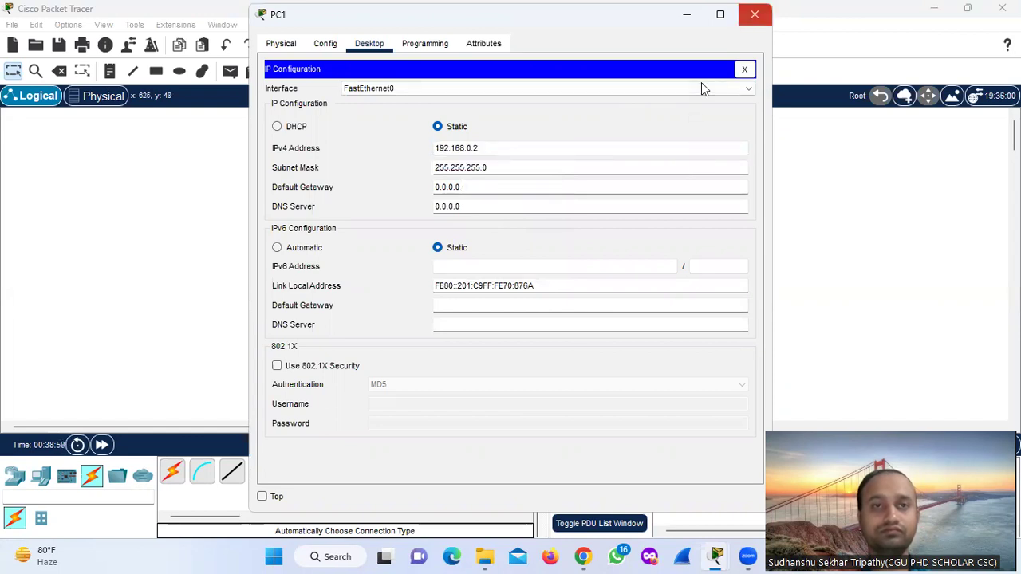
left_click(591, 170)
Step: Set PC2's static IPv4 address to 192.168.0.3 by pasting the copied address and changing its last digit
left_click(541, 199)
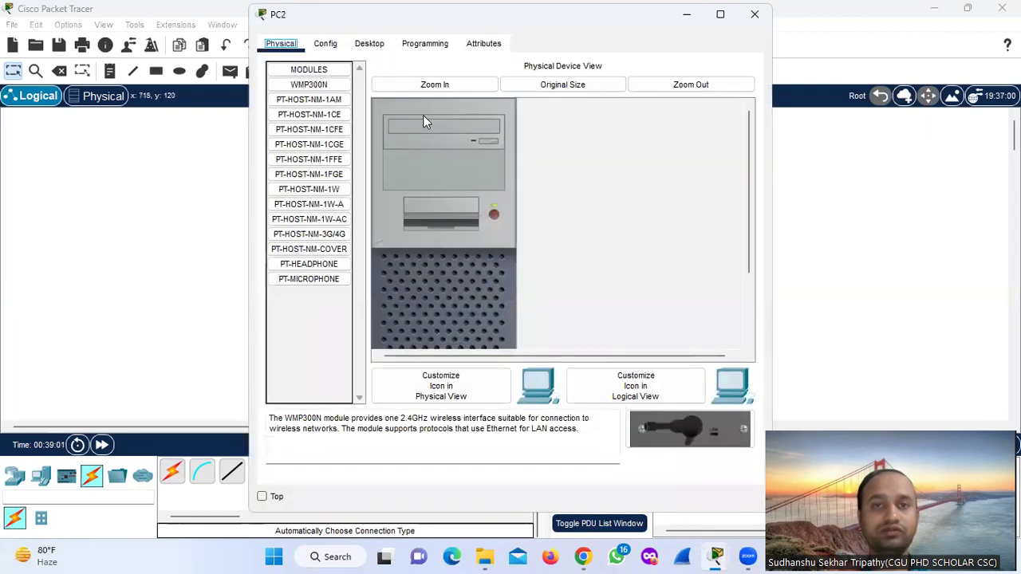
left_click(369, 43)
left_click(317, 111)
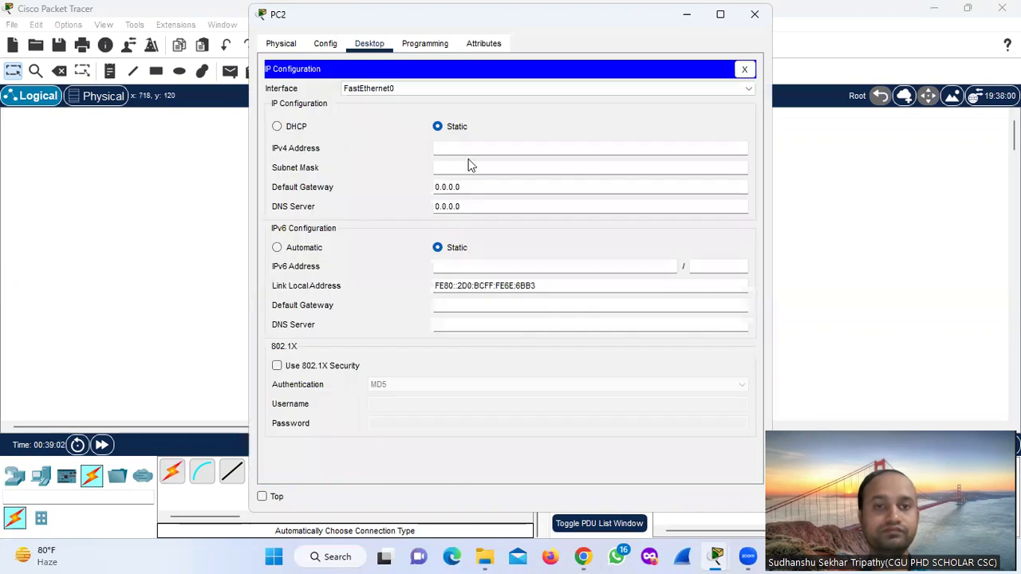
right_click(466, 151)
left_click(514, 229)
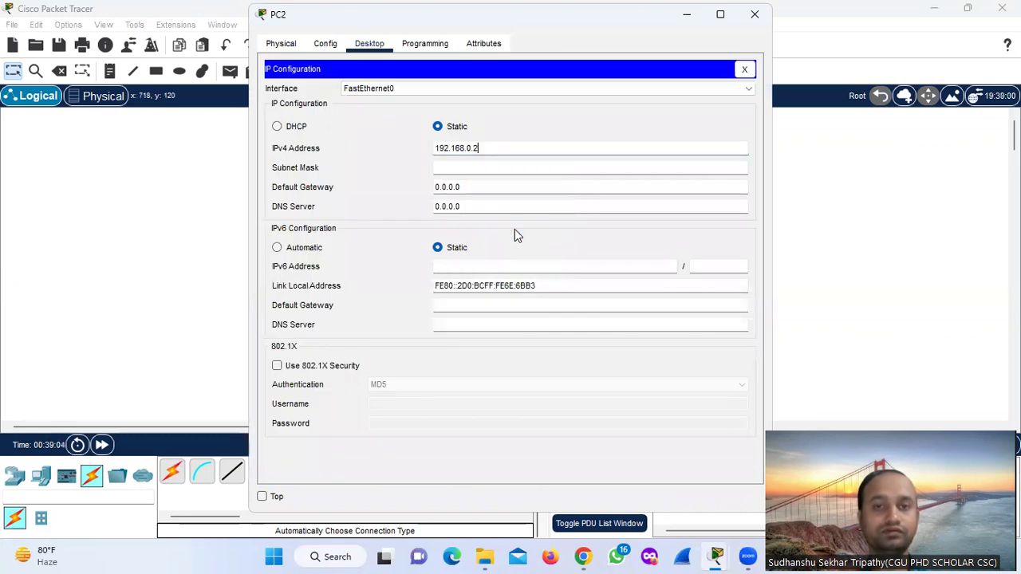
key("BackSpace")
type("3")
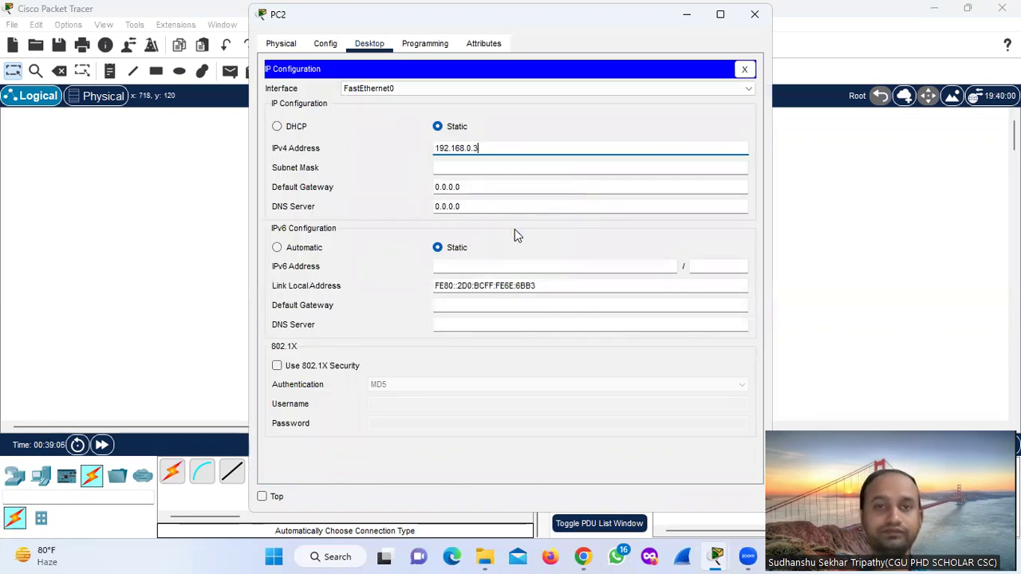
Step: Copy PC2's IPv4 address and reuse it to give PC3 the static IPv4 address 192.168.0.4
triple_click(450, 148)
right_click(450, 148)
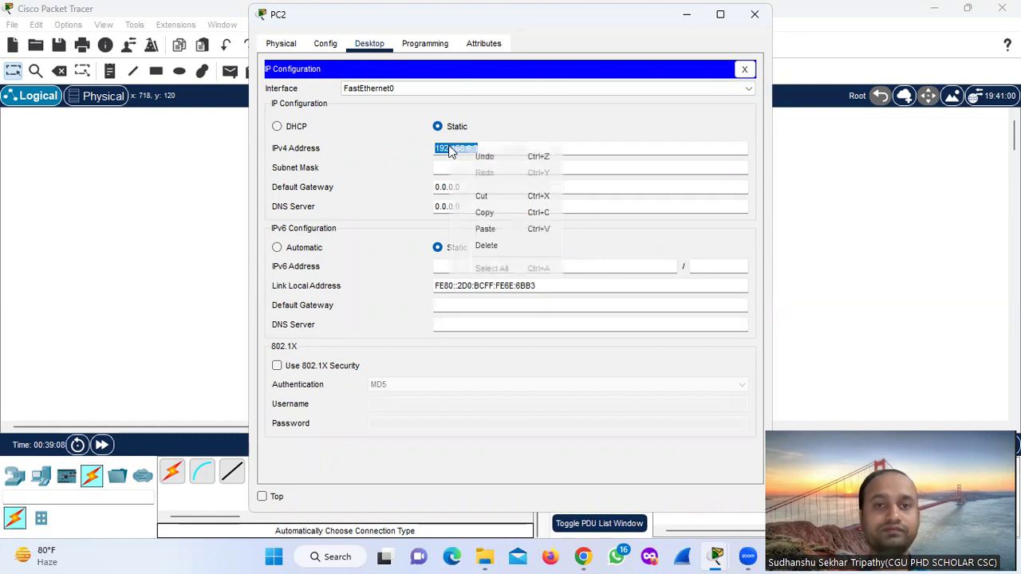
left_click(485, 213)
left_click(755, 14)
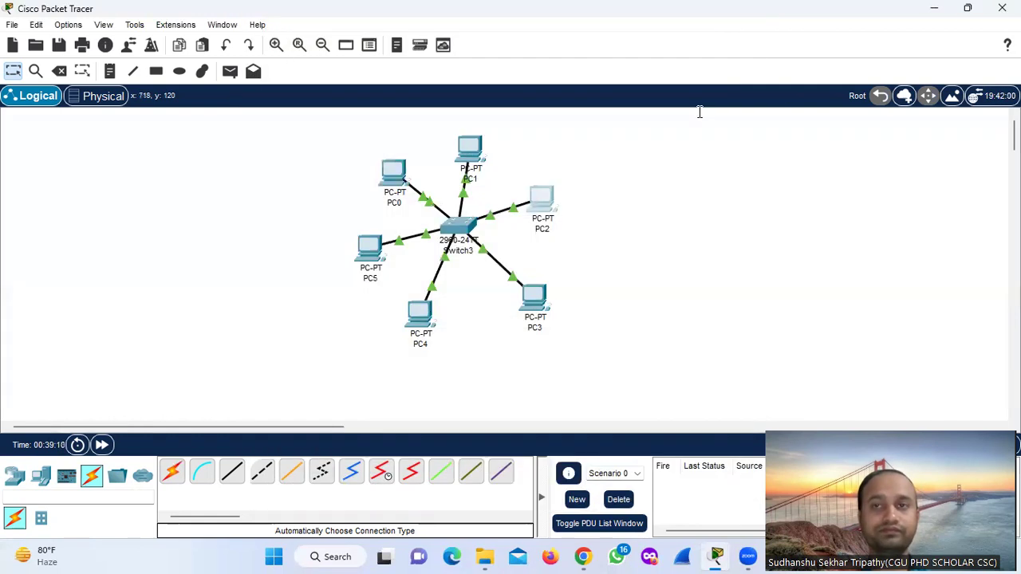
left_click(534, 302)
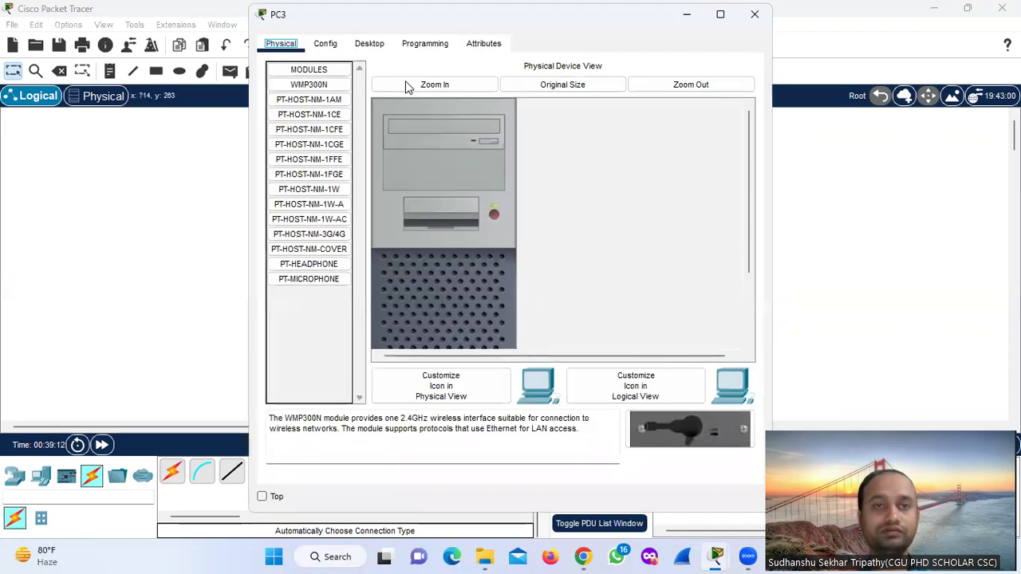
left_click(369, 43)
left_click(289, 117)
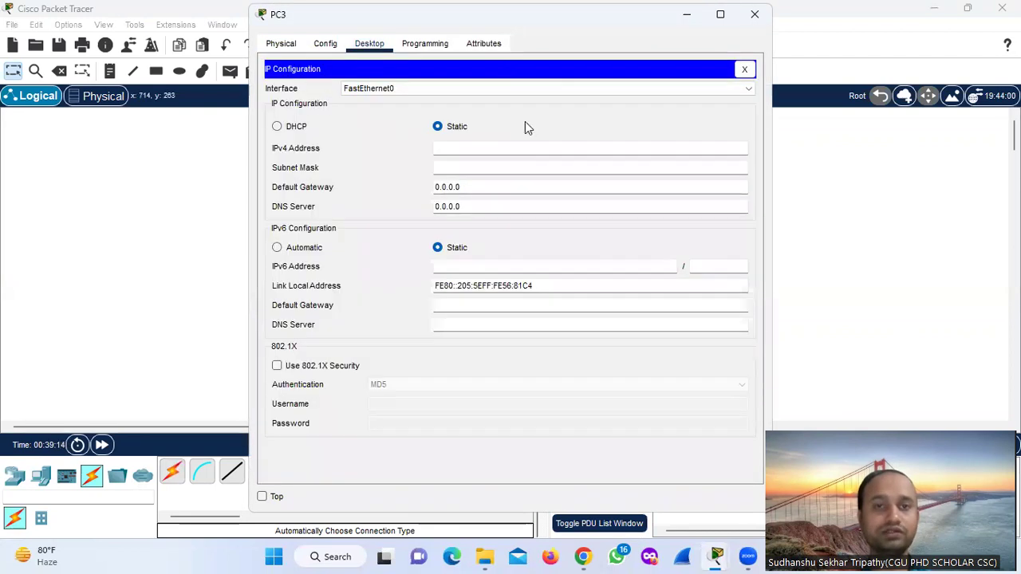
right_click(481, 145)
left_click(516, 228)
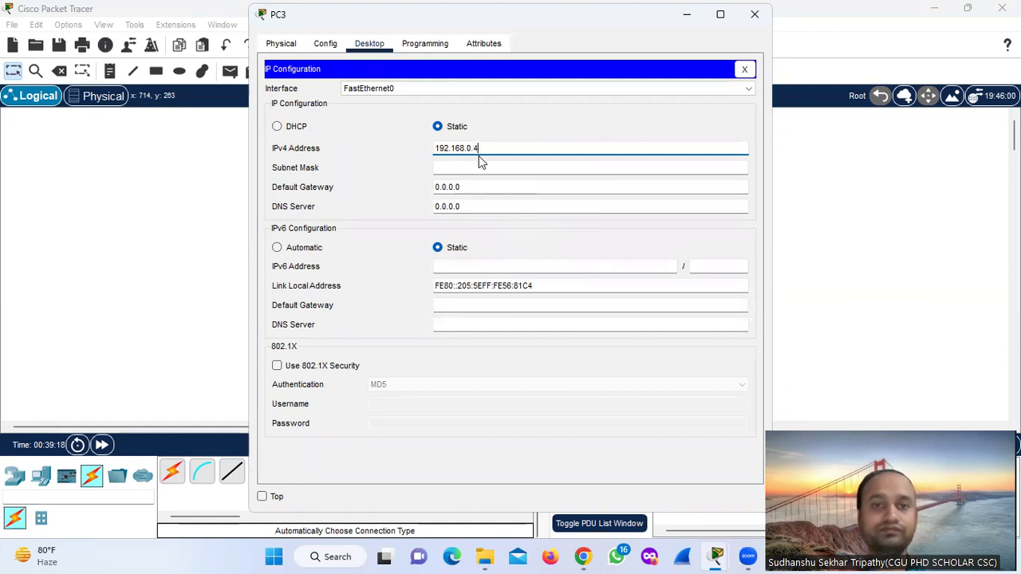
left_click_drag(481, 148, 431, 150)
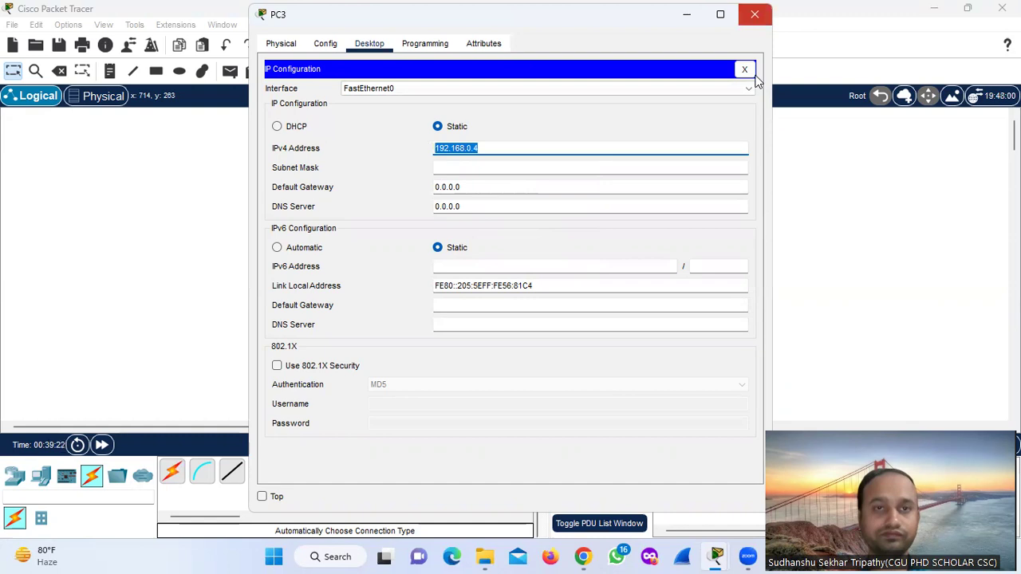
left_click(755, 13)
Step: Give PC4 the static IPv4 address 192.168.0.5, reusing the copied address with a changed last digit
left_click(420, 312)
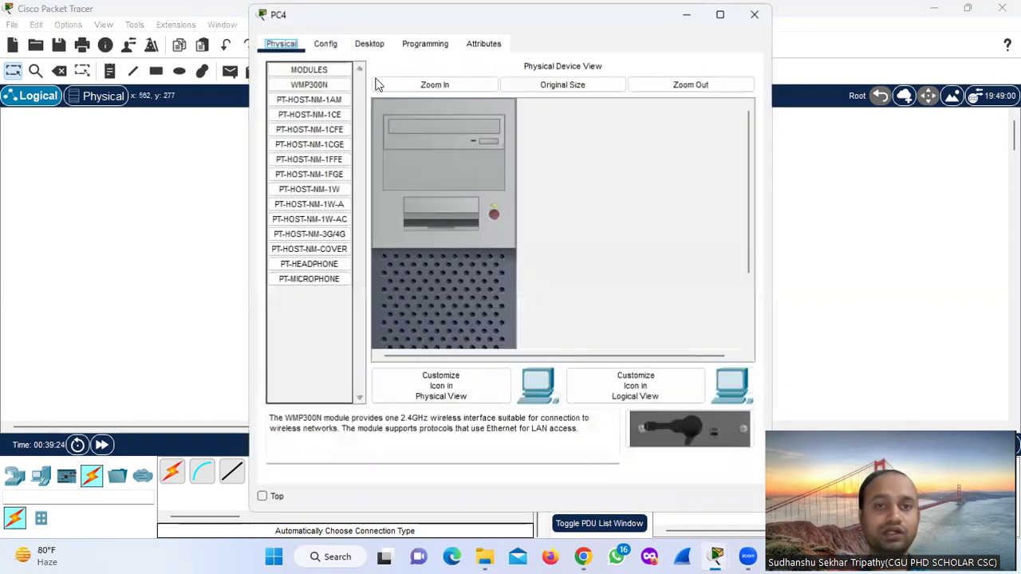
left_click(369, 44)
left_click(323, 100)
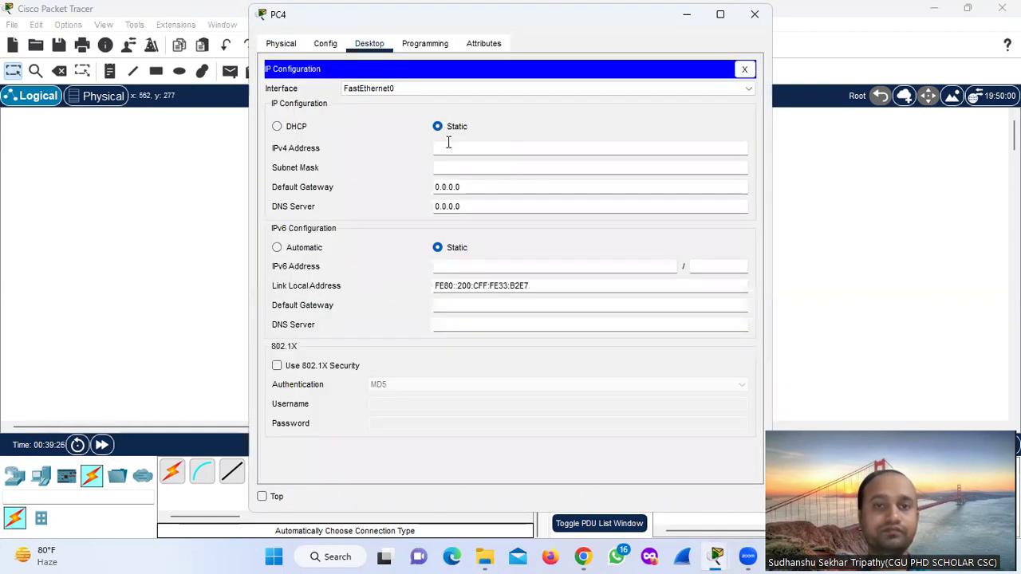
key("ctrl+v")
type("5")
left_click_drag(481, 147, 397, 157)
left_click(422, 151)
double_click(463, 145)
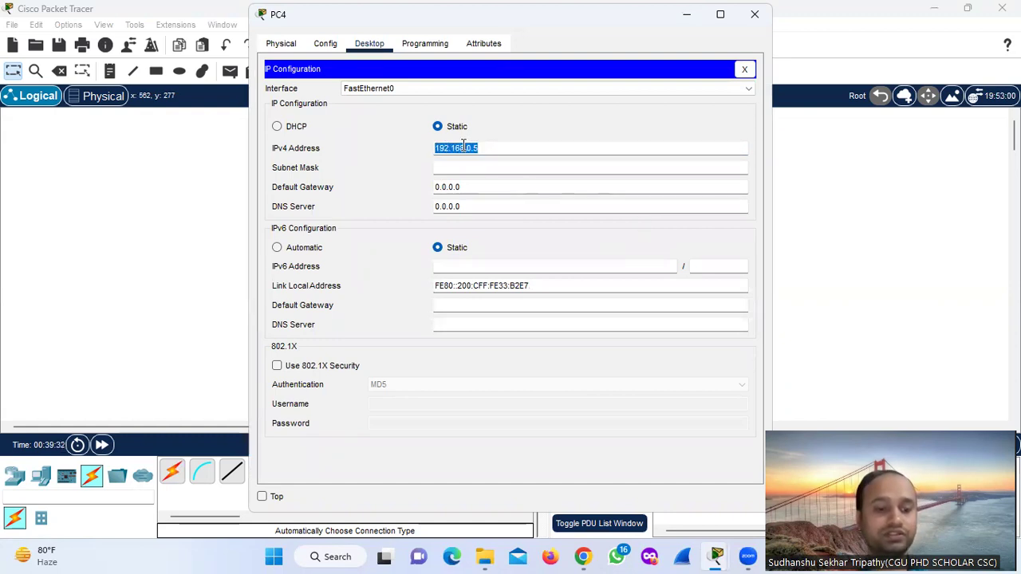
left_click(754, 14)
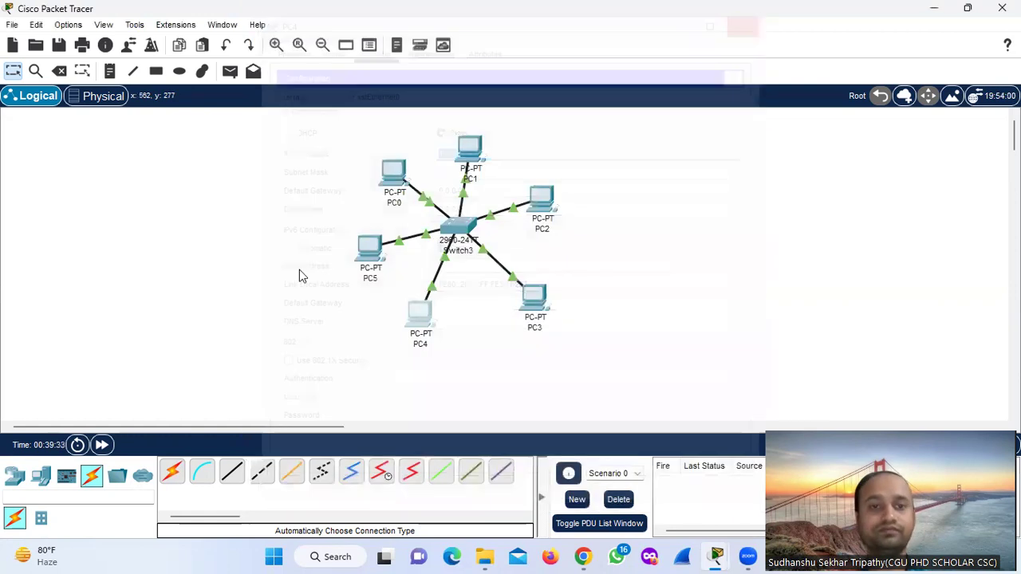
Step: Give PC5 the static IPv4 address 192.168.0.6 with subnet mask 255.255.255.0, and nudge PC5 slightly toward the switch
left_click(367, 248)
left_click(368, 45)
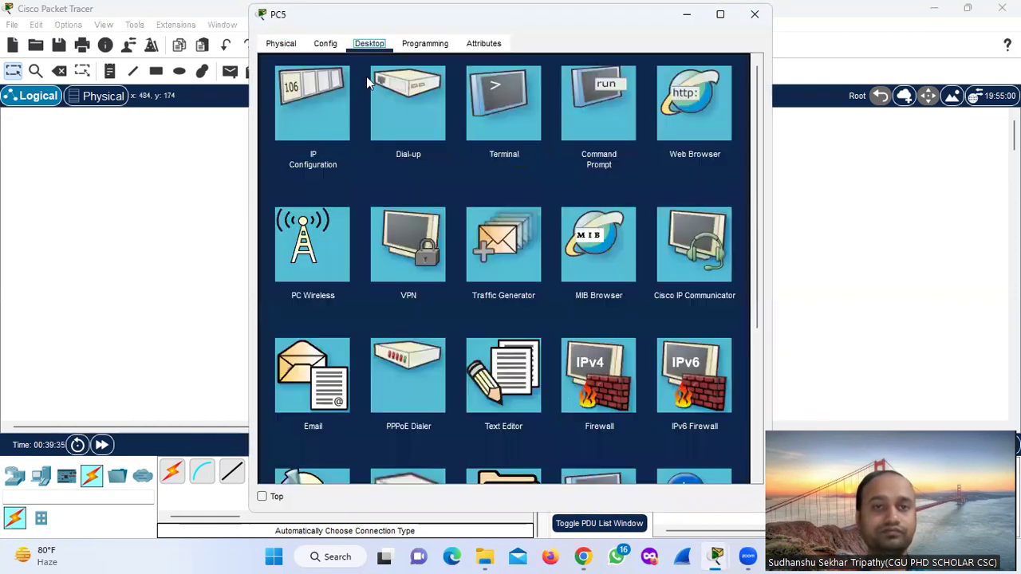
left_click(322, 125)
left_click(452, 146)
key("ctrl+v")
left_click(379, 211)
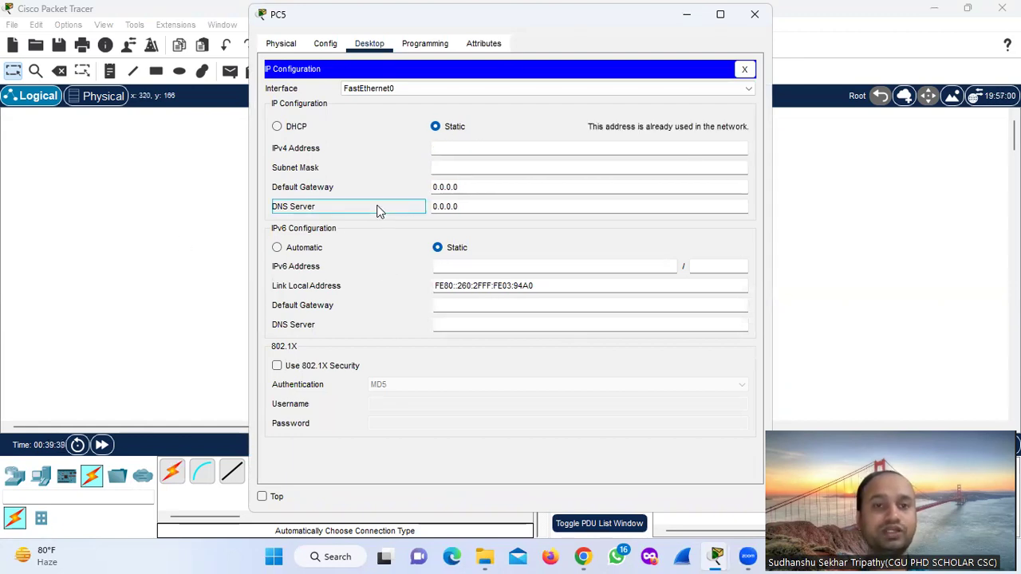
left_click(462, 149)
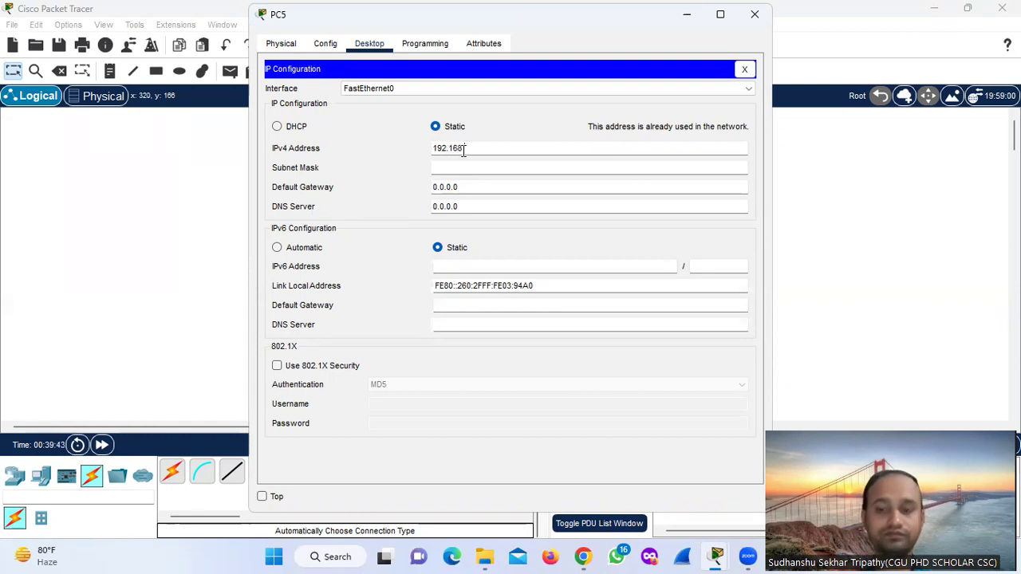
type("192.168.0.6")
left_click(455, 166)
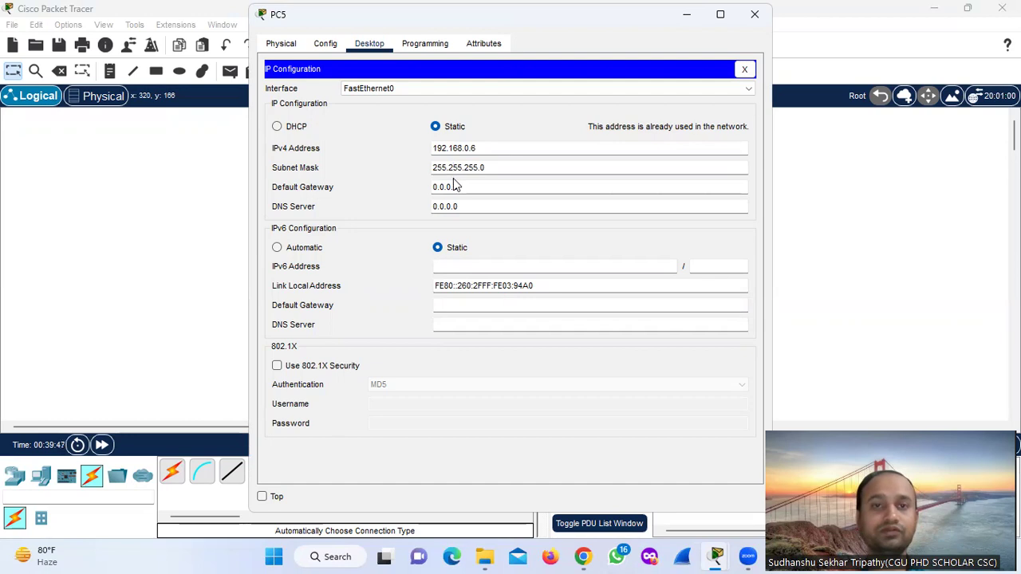
key("alt+F4")
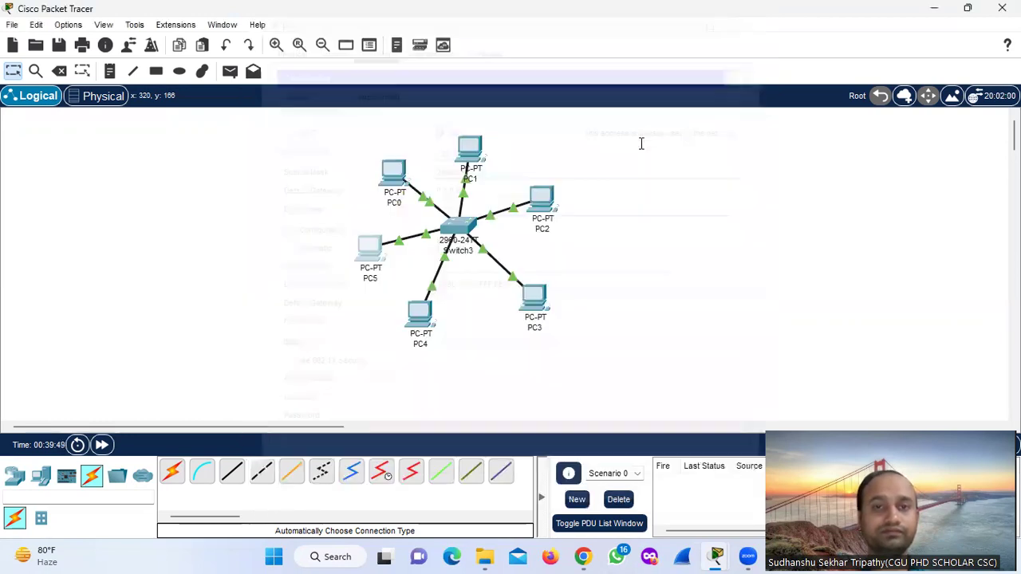
left_click_drag(364, 256, 371, 258)
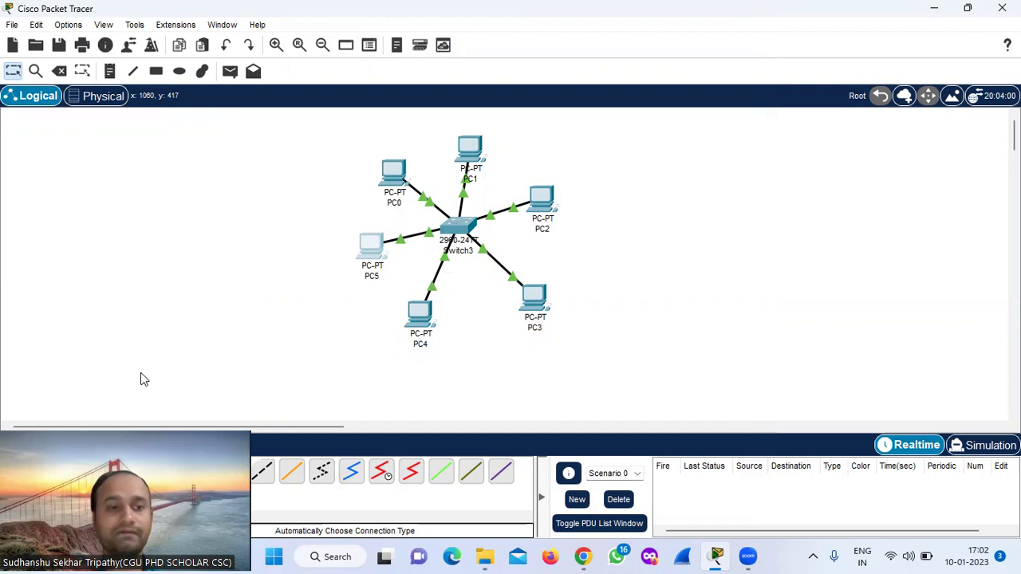
Step: Check PC1's IP configuration, then begin a ping command in PC1's command prompt and move its window aside
left_click(467, 148)
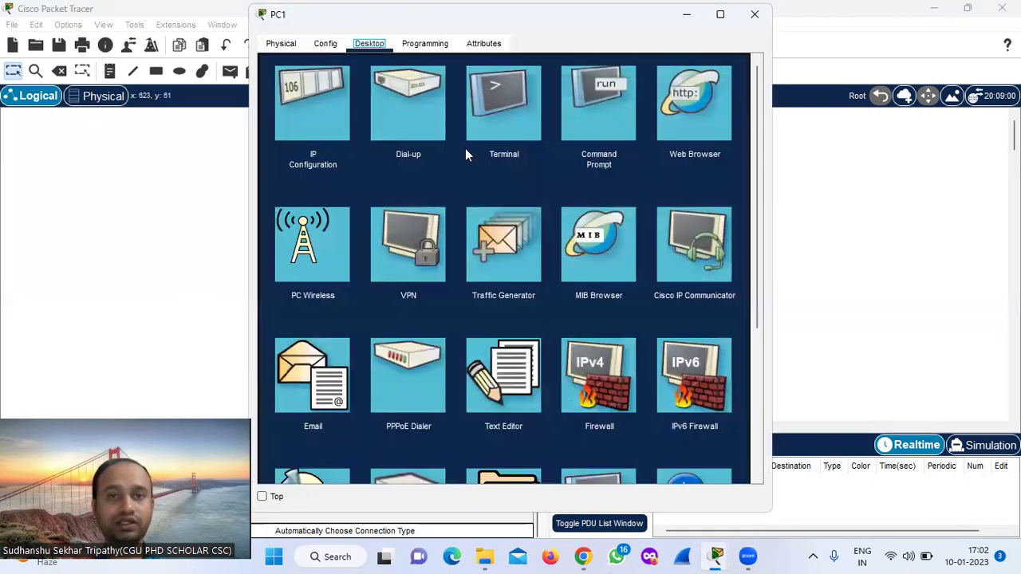
left_click(322, 126)
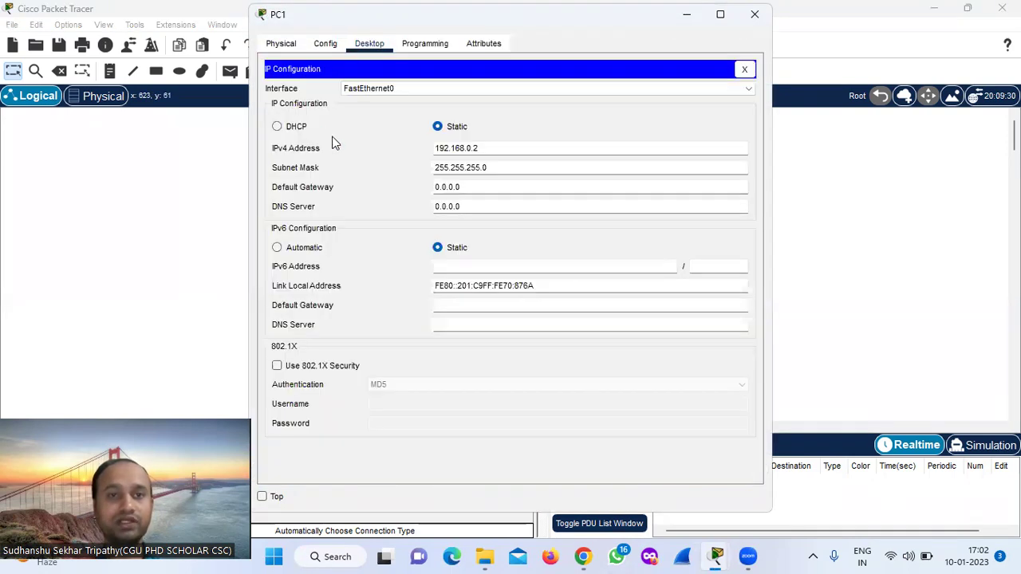
left_click(743, 69)
left_click(617, 106)
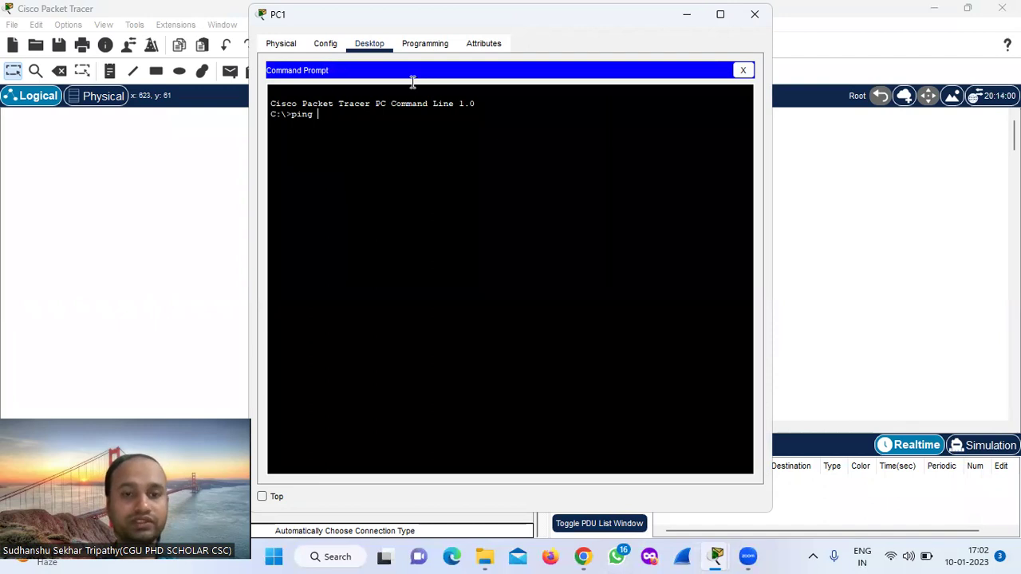
left_click_drag(413, 14, 681, 101)
Step: Copy PC4's IPv4 address from its IP configuration
left_click(427, 322)
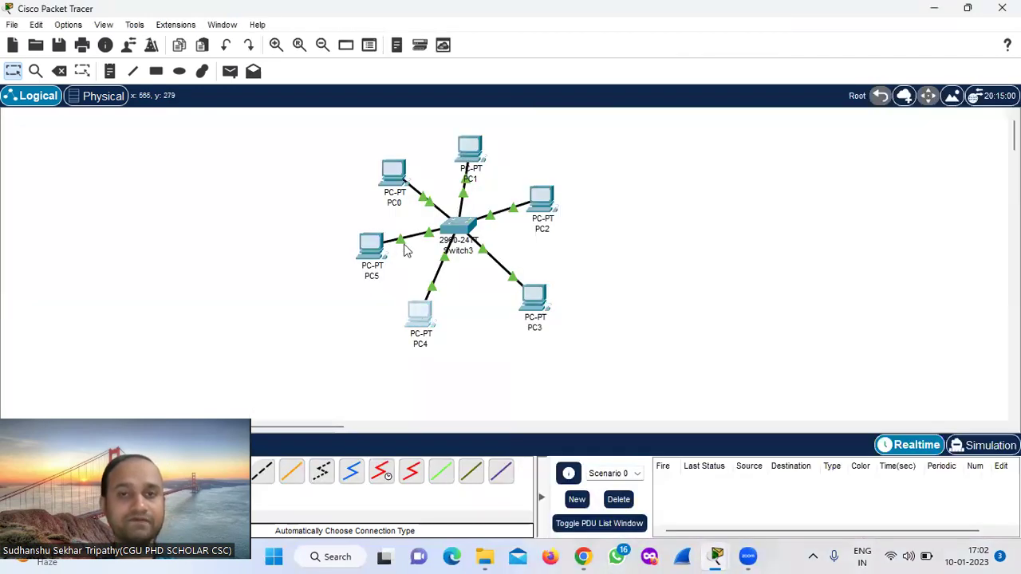
left_click(317, 129)
double_click(460, 148)
key("ctrl+c")
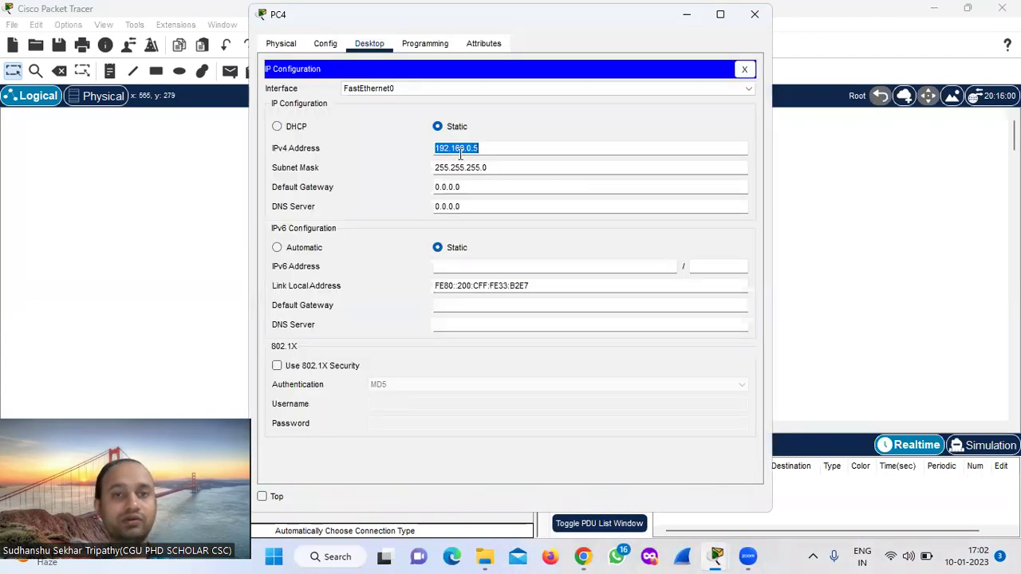
left_click(755, 15)
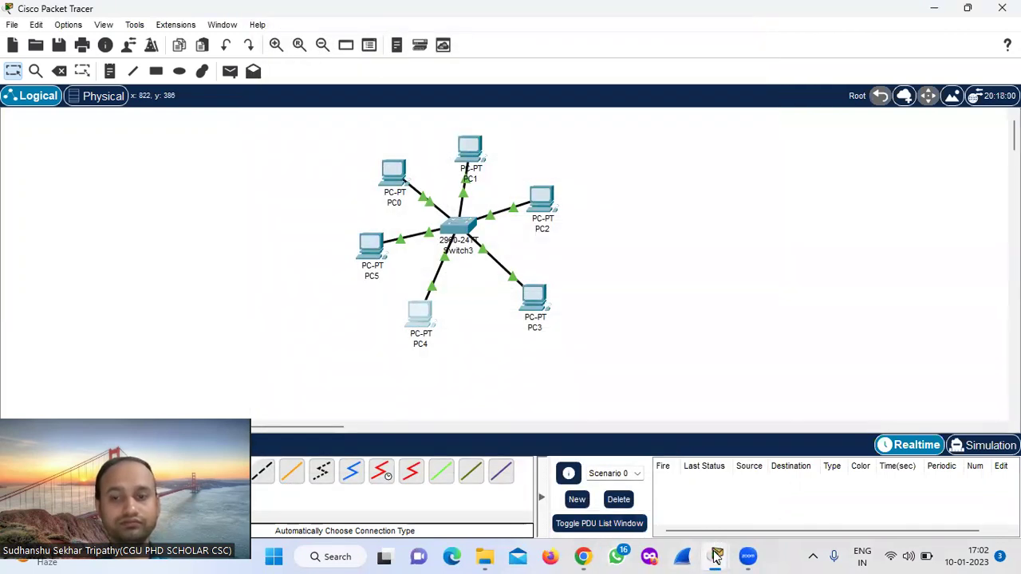
Step: Ping PC4 at 192.168.0.5 from PC1's command prompt, then put the PC1 window away
mouse_move(715, 556)
left_click(800, 472)
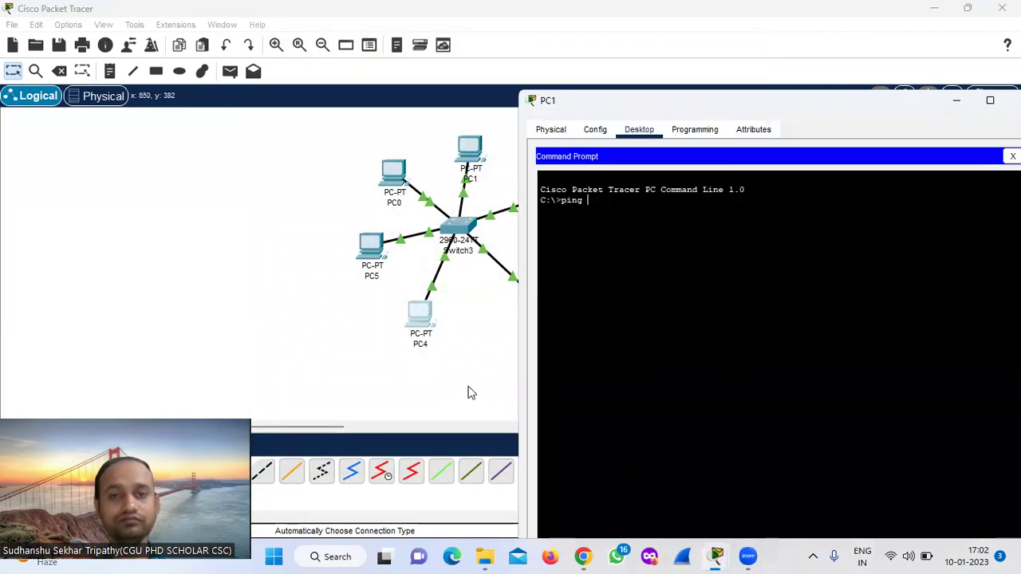
right_click(583, 207)
left_click(613, 232)
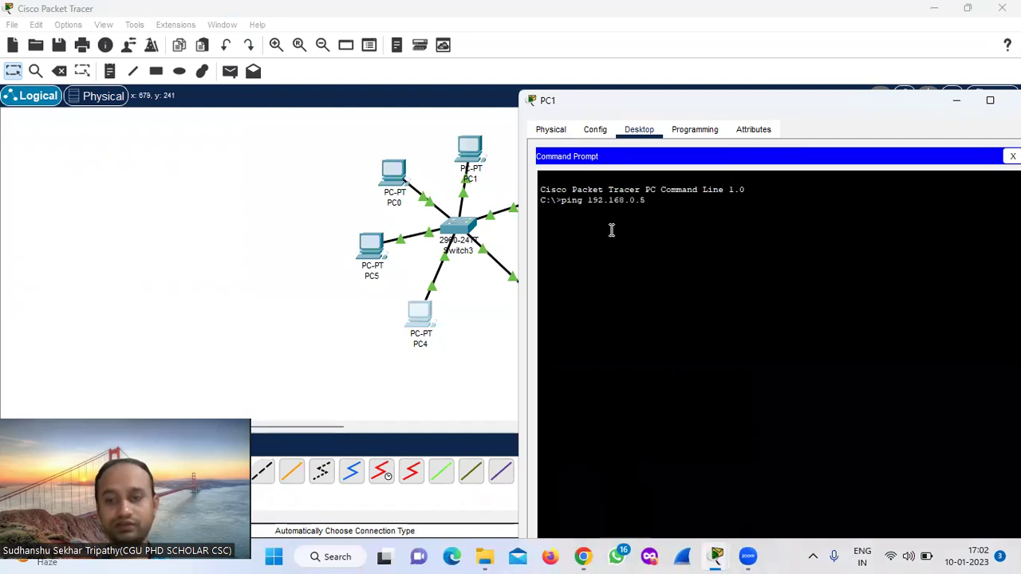
key("Return")
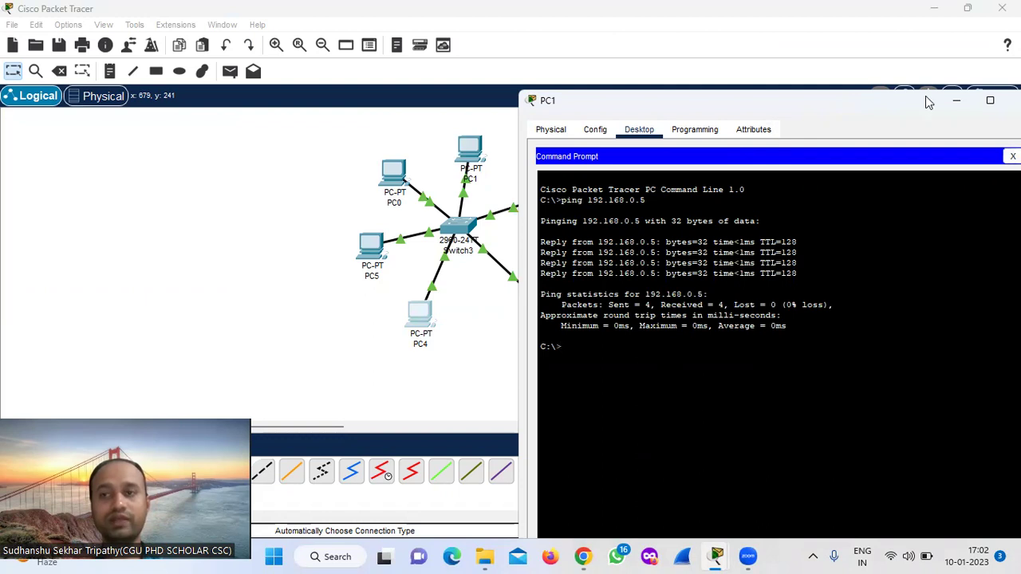
left_click(953, 112)
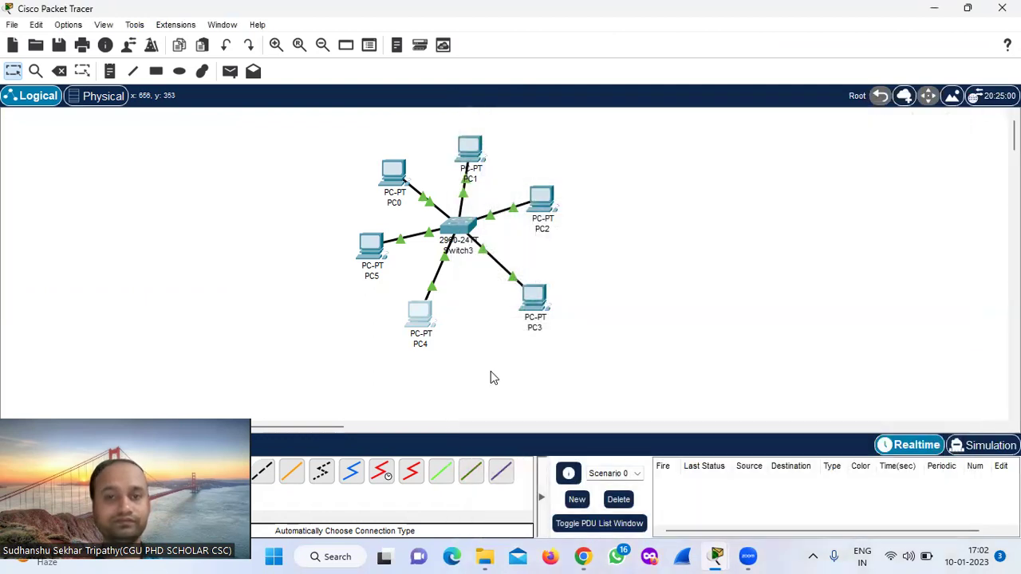
Step: Switch to simulation mode and limit the IPv4 event filters to ARP and ICMP
left_click(982, 445)
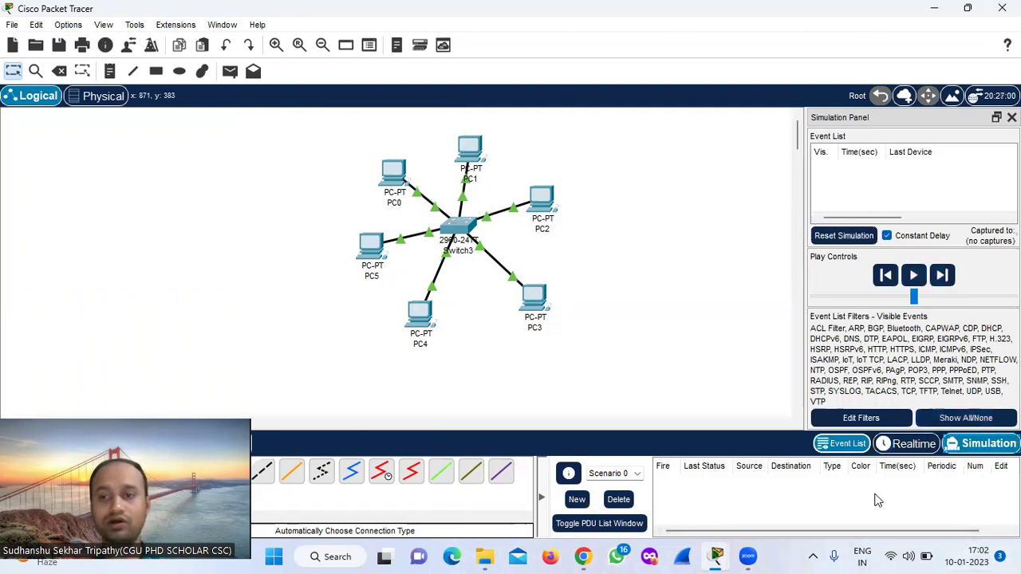
left_click(862, 418)
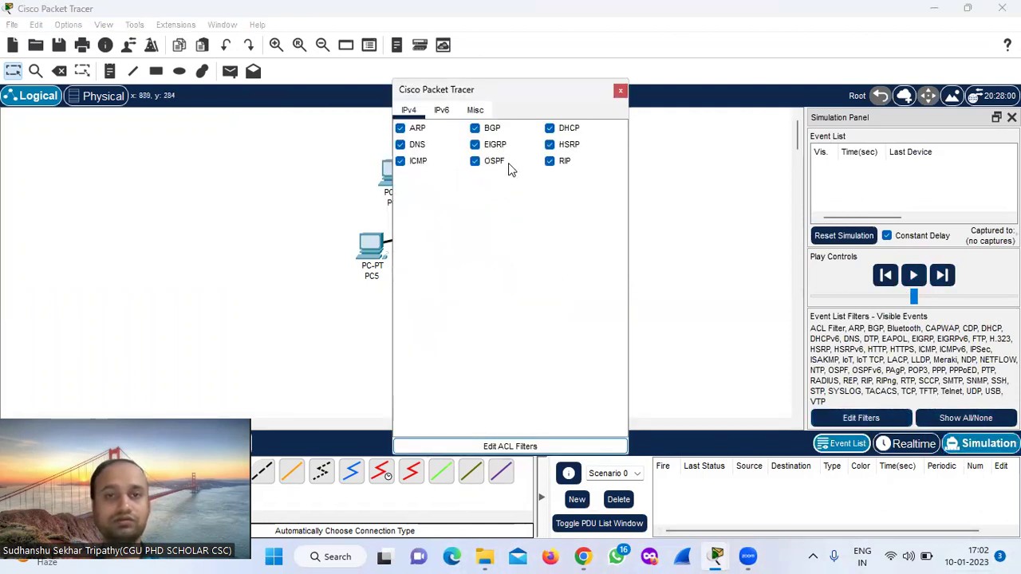
left_click(549, 163)
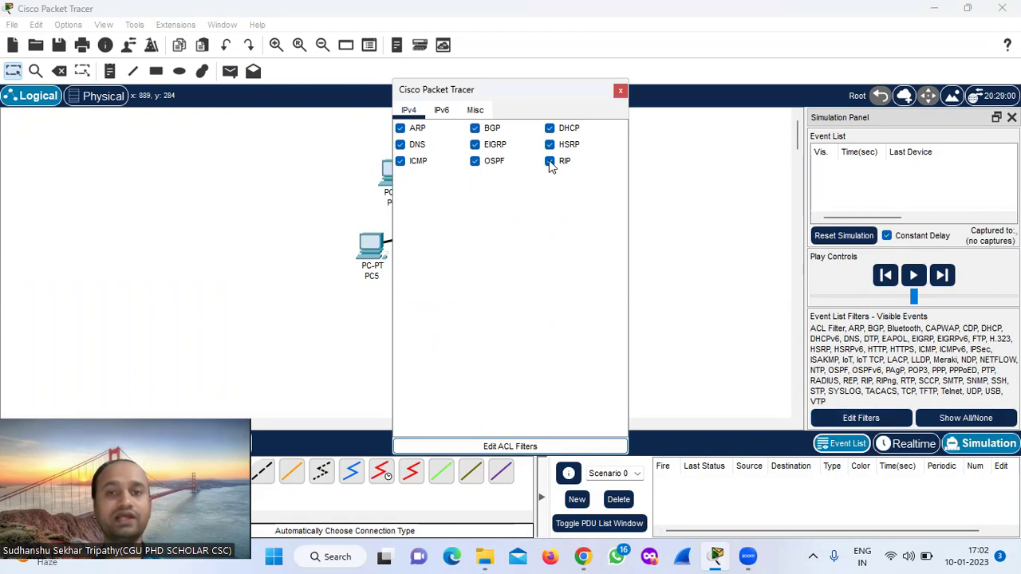
left_click(548, 146)
left_click(550, 129)
left_click(476, 164)
left_click(476, 145)
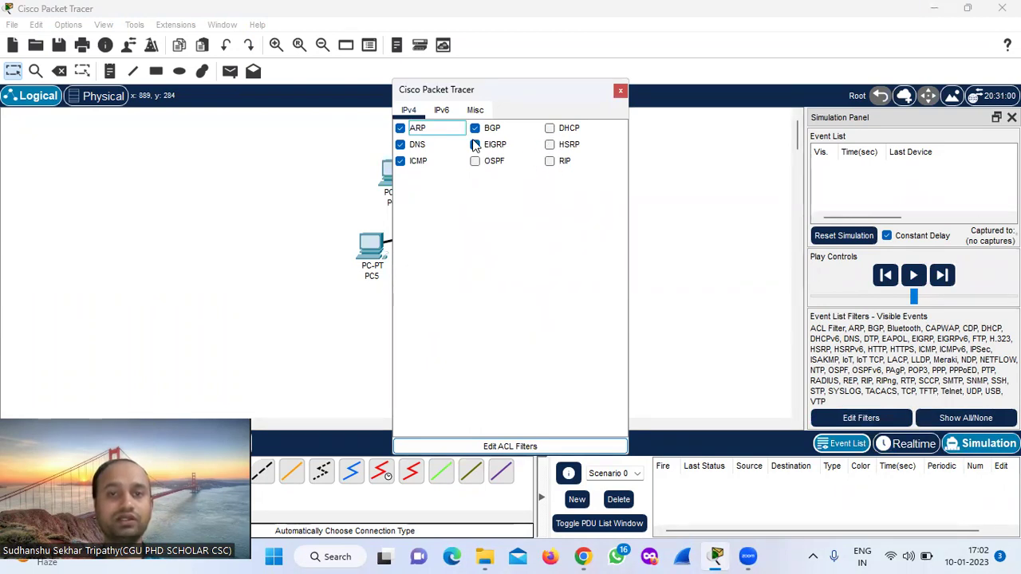
left_click(476, 129)
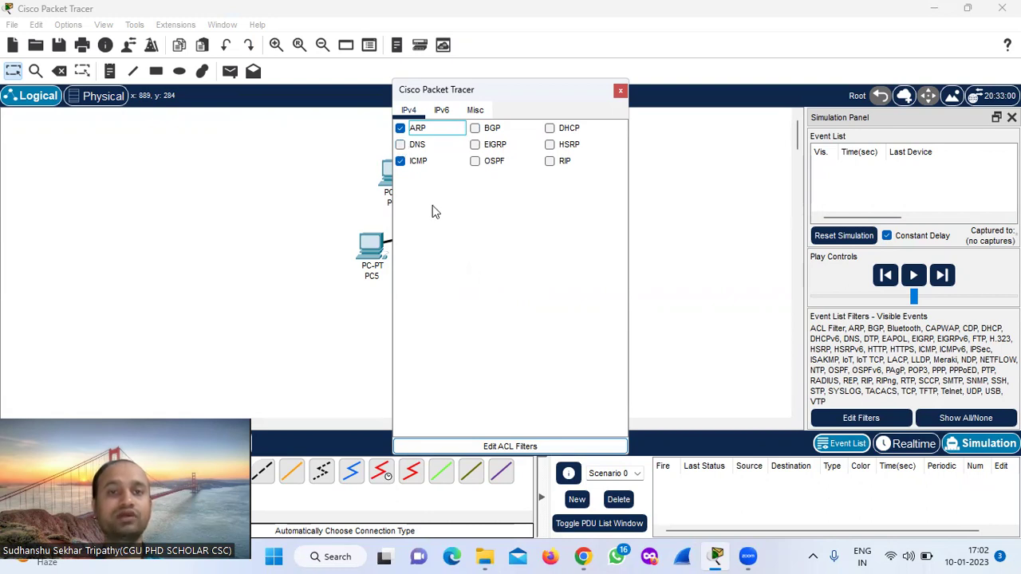
left_click(620, 90)
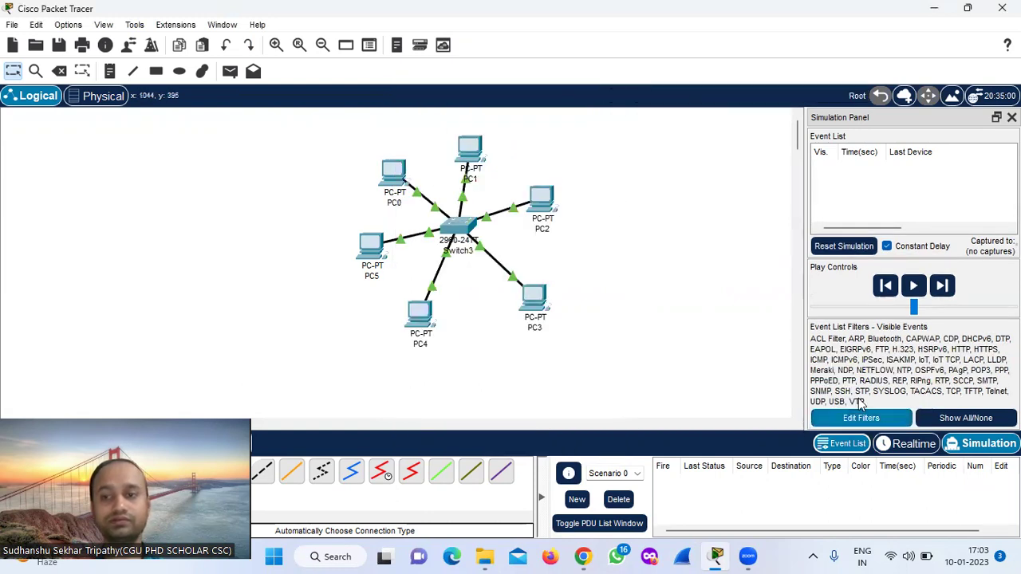
Step: Add a simple PDU from PC2 to PC4 and play the simulation
left_click(230, 71)
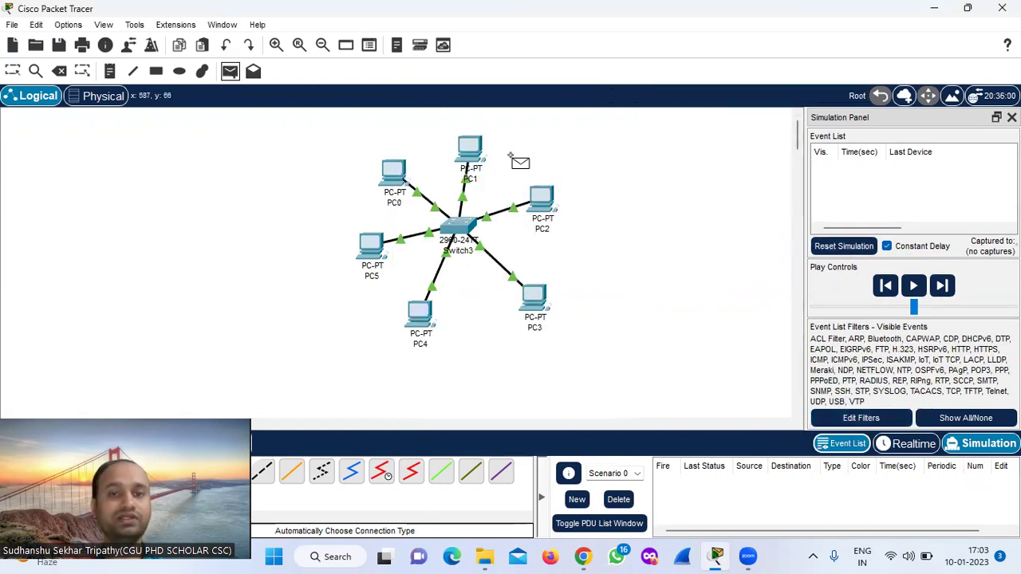
left_click(540, 199)
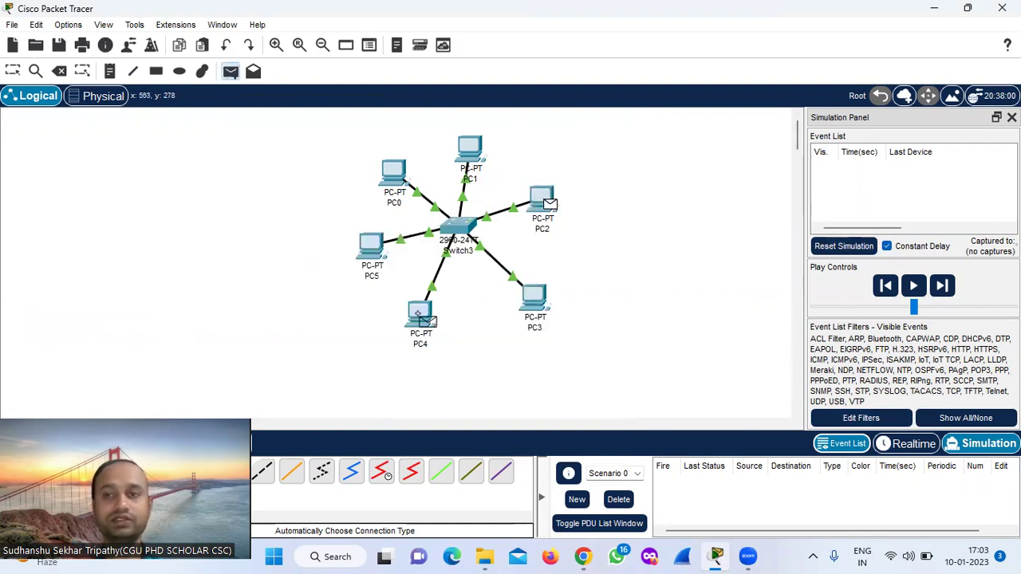
left_click(418, 314)
left_click(913, 287)
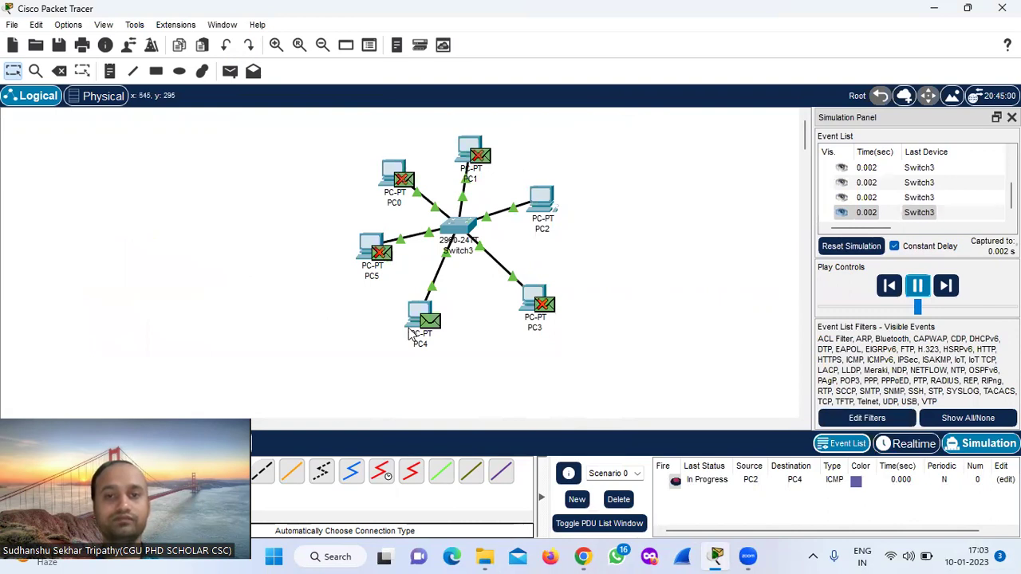
mouse_move(411, 335)
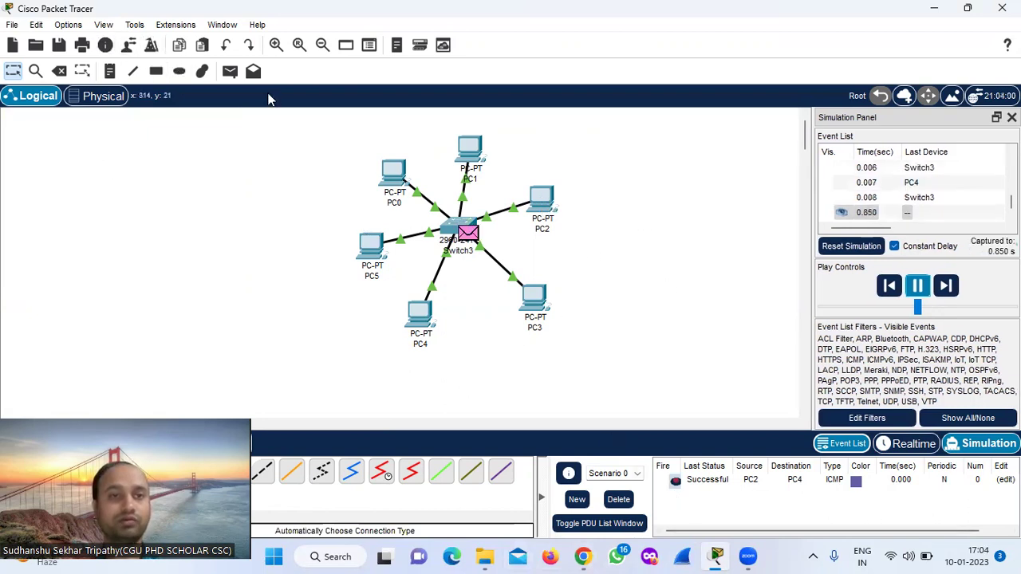
Step: Add a second simple PDU from PC1 to PC4 while the simulation is running
left_click(229, 73)
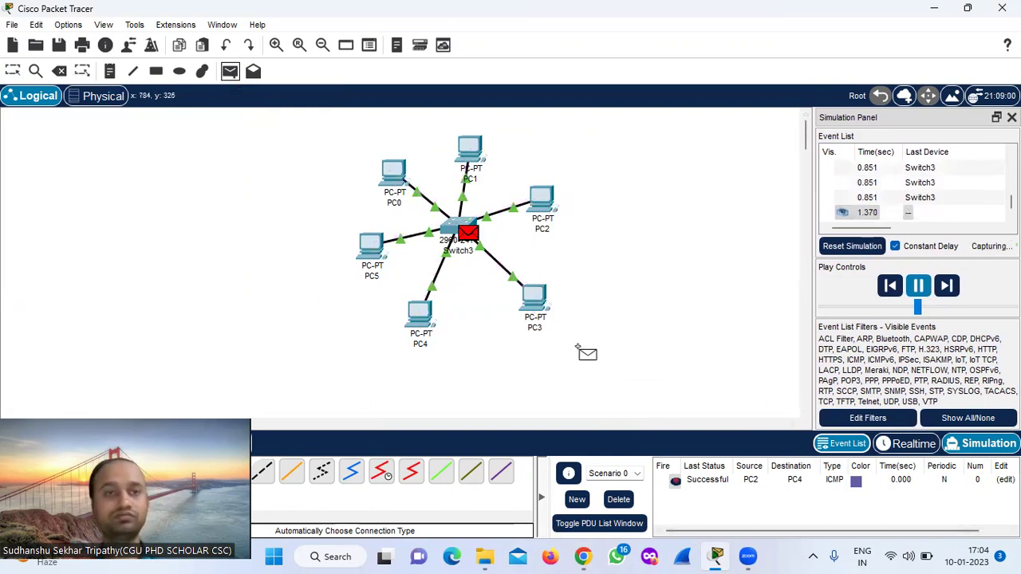
left_click(230, 72)
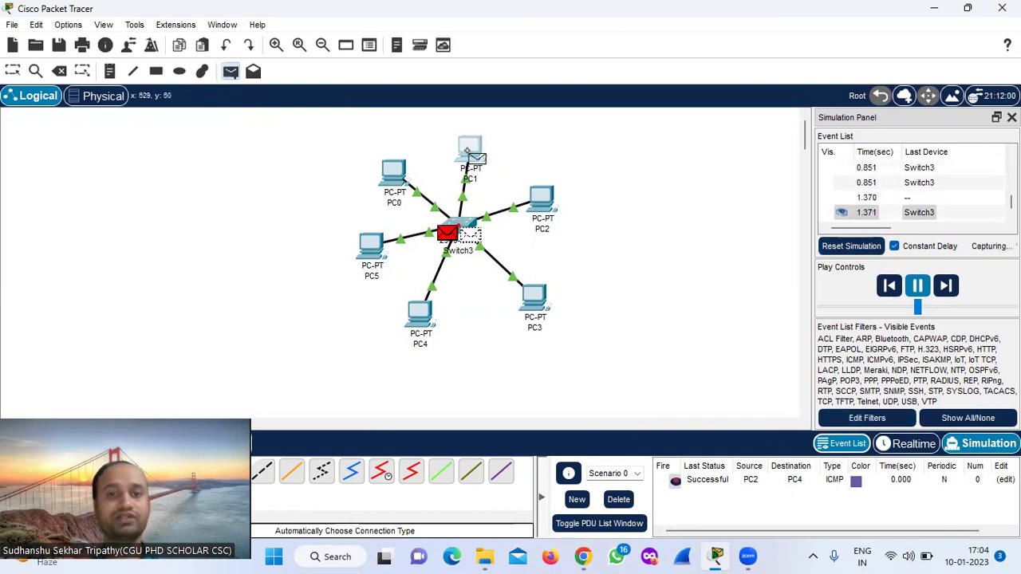
left_click(477, 156)
left_click(420, 314)
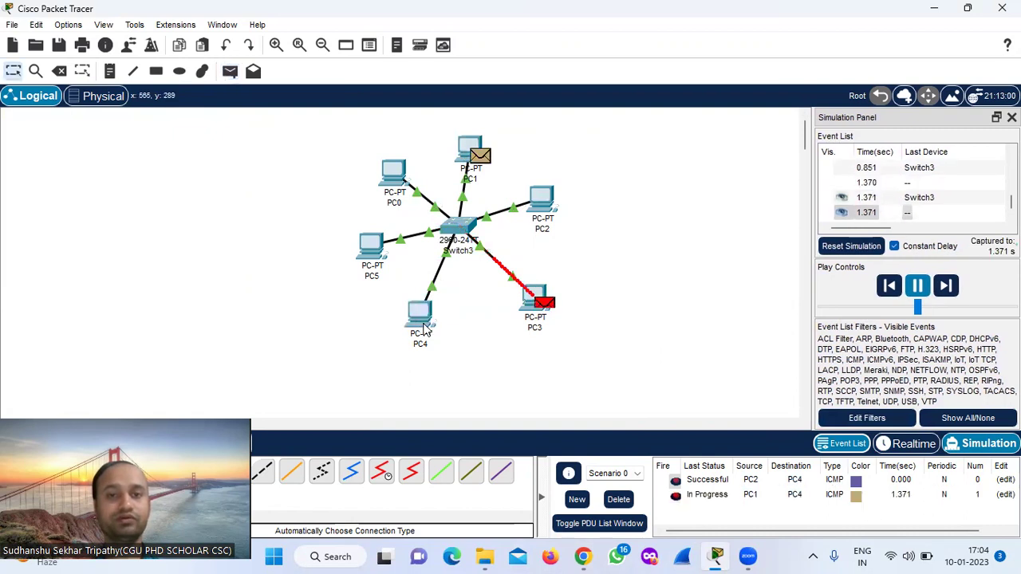